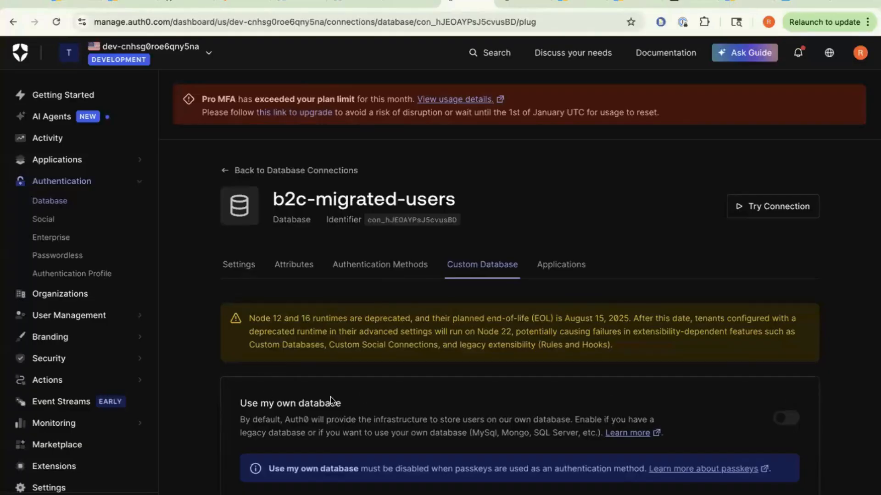
# - Go back to Database Connections and reopen b2c-migrated-users, where Import Users to Auth0 is off
pyautogui.scroll(-10, 244, 320)
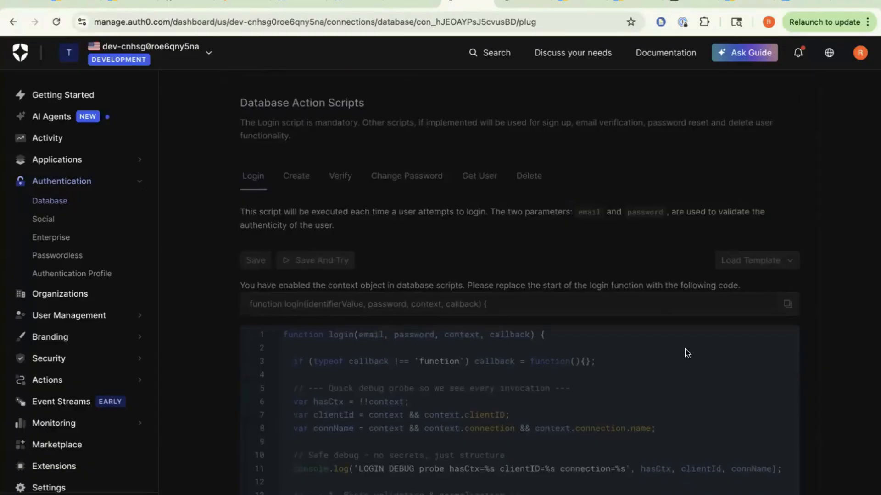
pyautogui.scroll(10, 459, 246)
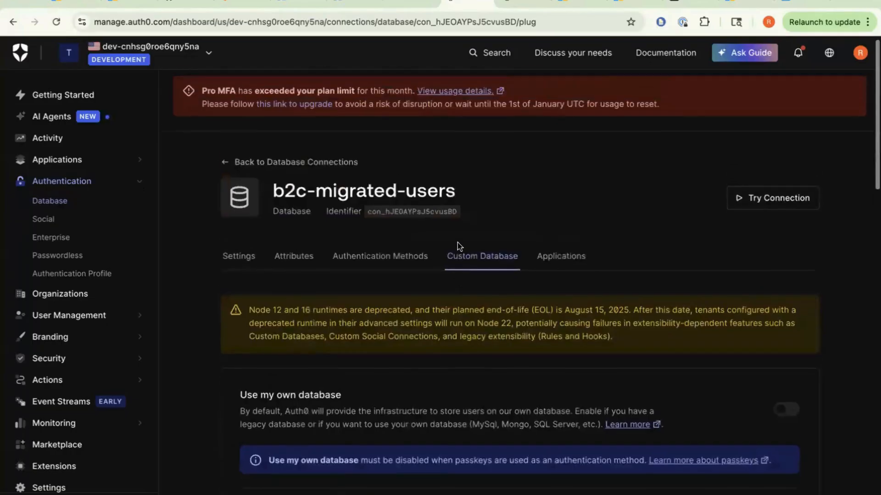
pyautogui.click(255, 172)
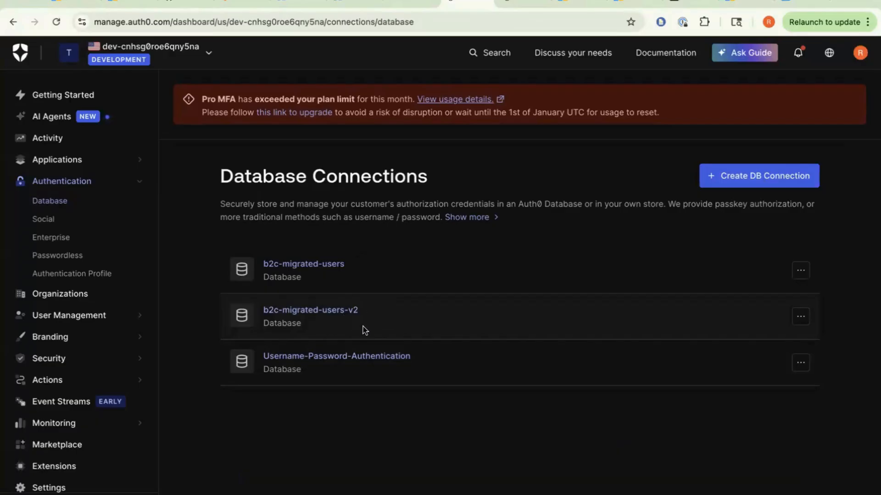
pyautogui.click(318, 265)
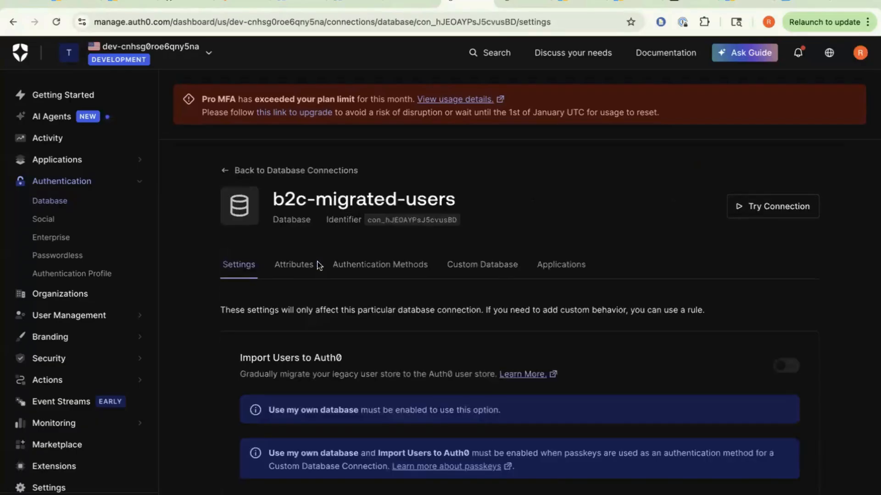
# - Open UsersData.json in VS Code and highlight its hashed password and app_metadata lines
pyautogui.hotkey('ctrl', 'Left')
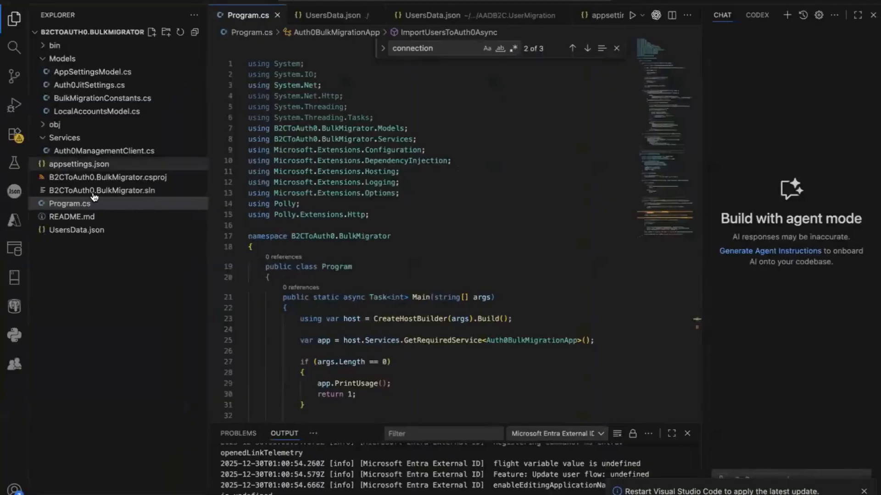
pyautogui.click(92, 230)
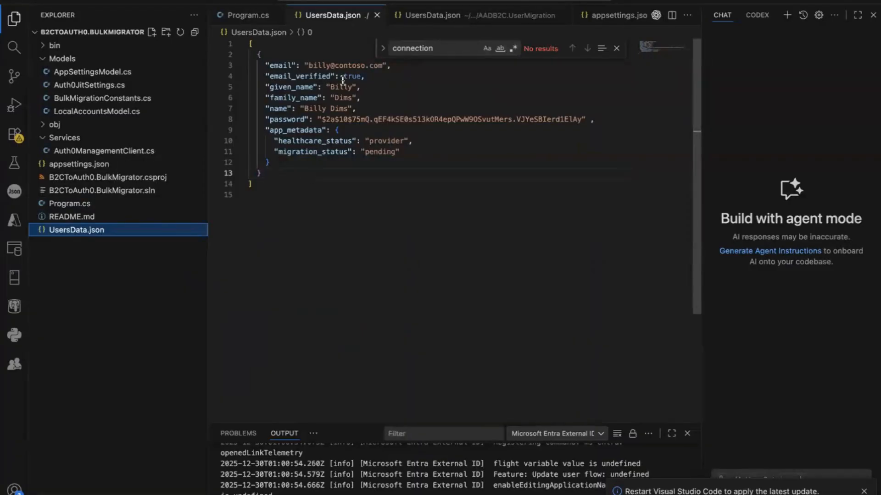
pyautogui.moveTo(318, 120); pyautogui.dragTo(641, 129)
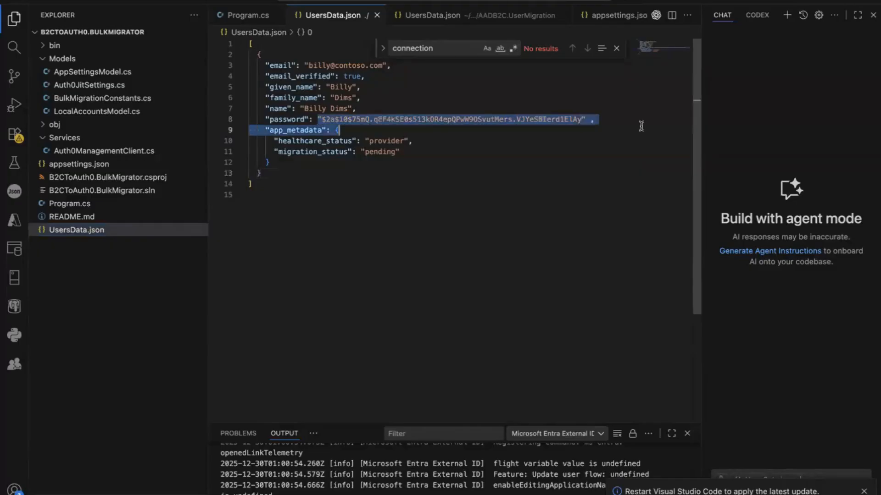
pyautogui.click(600, 126)
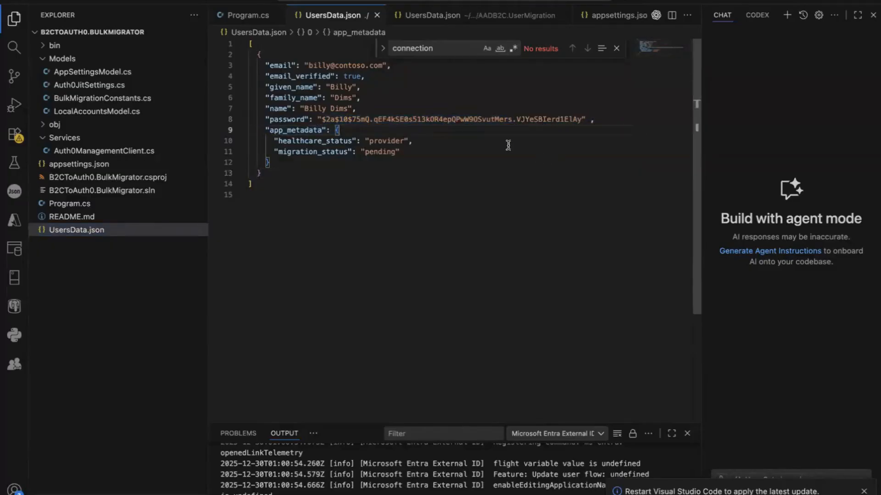
pyautogui.moveTo(486, 151); pyautogui.dragTo(202, 33)
pyautogui.click(389, 110)
pyautogui.moveTo(311, 120); pyautogui.dragTo(617, 120)
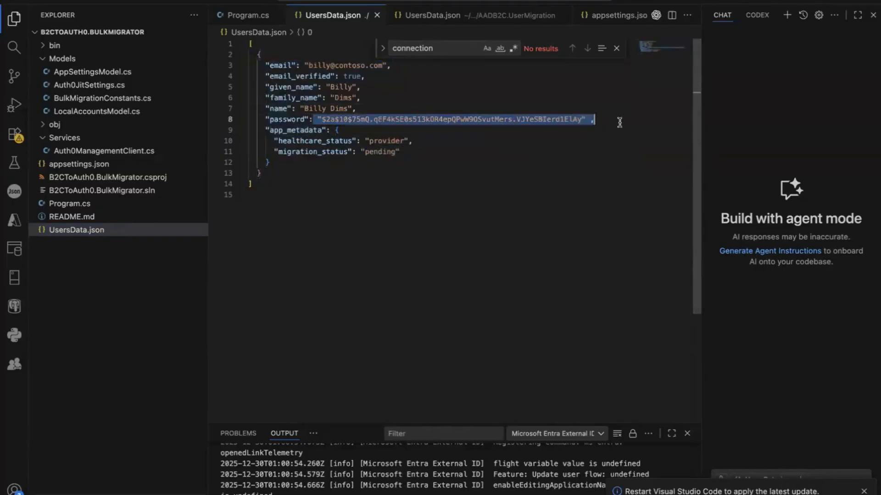
pyautogui.click(618, 120)
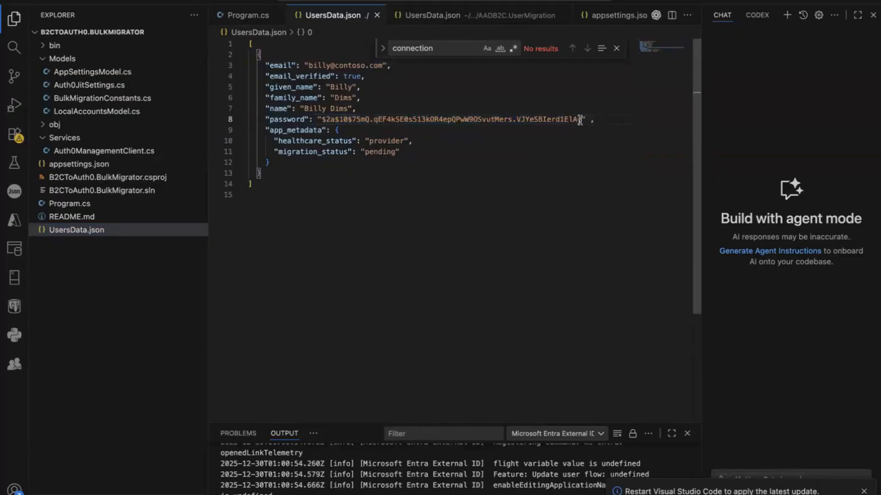
# - Review the password line, profile and metadata fields, and the whole user JSON record
pyautogui.tripleClick(504, 124)
pyautogui.click(587, 149)
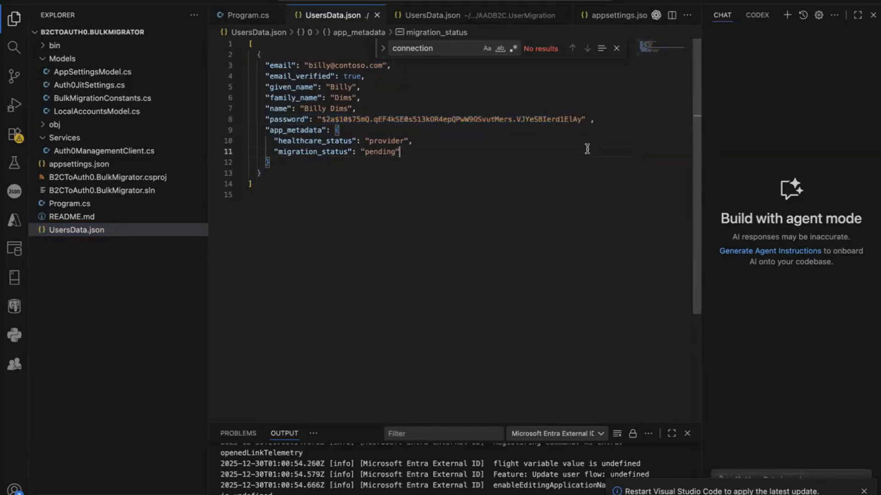
pyautogui.moveTo(435, 163); pyautogui.dragTo(226, 92)
pyautogui.click(403, 107)
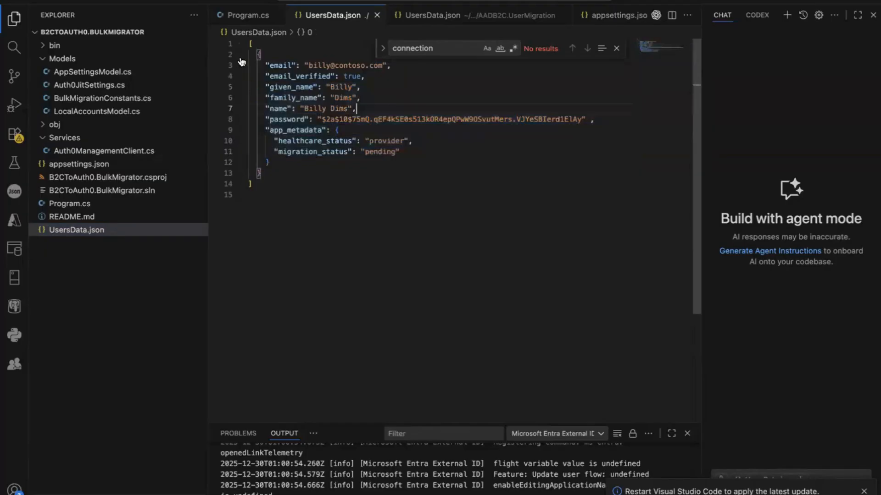
pyautogui.moveTo(250, 42); pyautogui.dragTo(290, 201)
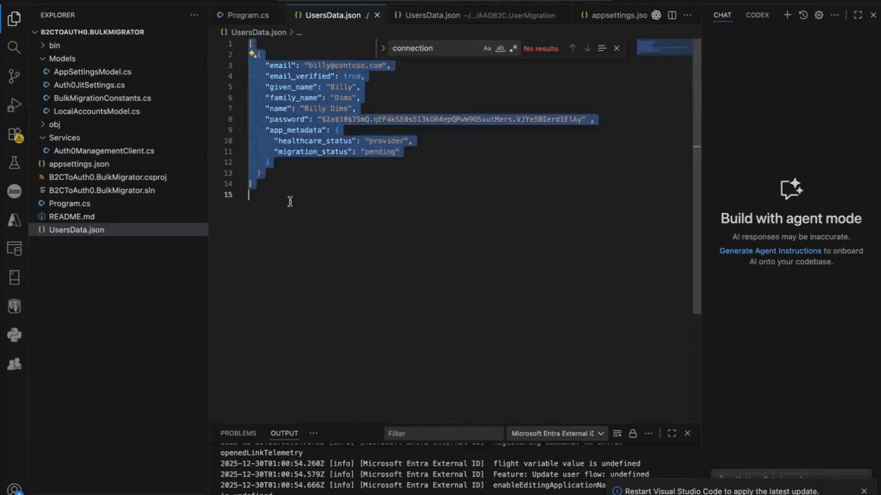
pyautogui.click(290, 201)
pyautogui.hotkey('ctrl', 'Right')
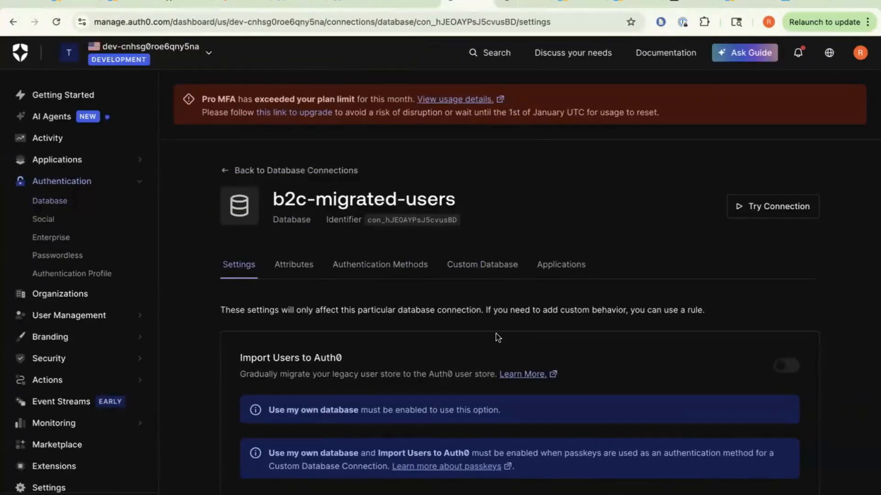
# - Disable Passkey authentication for b2c-migrated-users and confirm the change
pyautogui.scroll(-2, 789, 366)
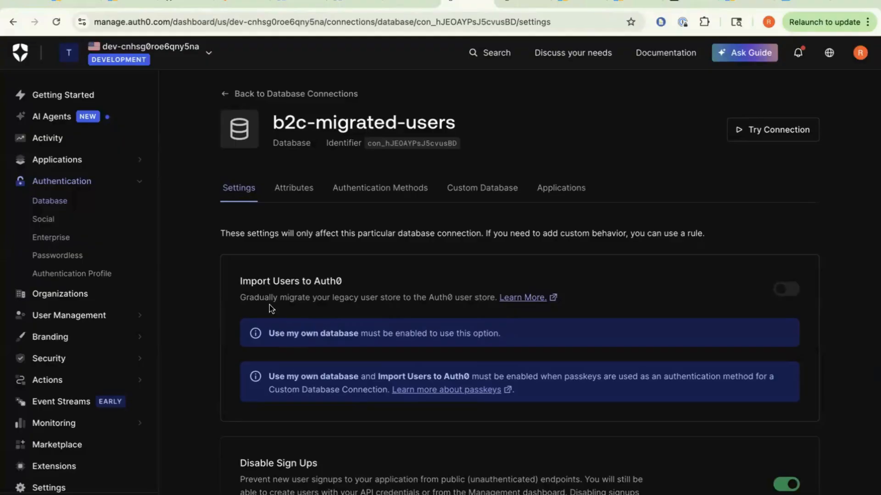
pyautogui.click(495, 189)
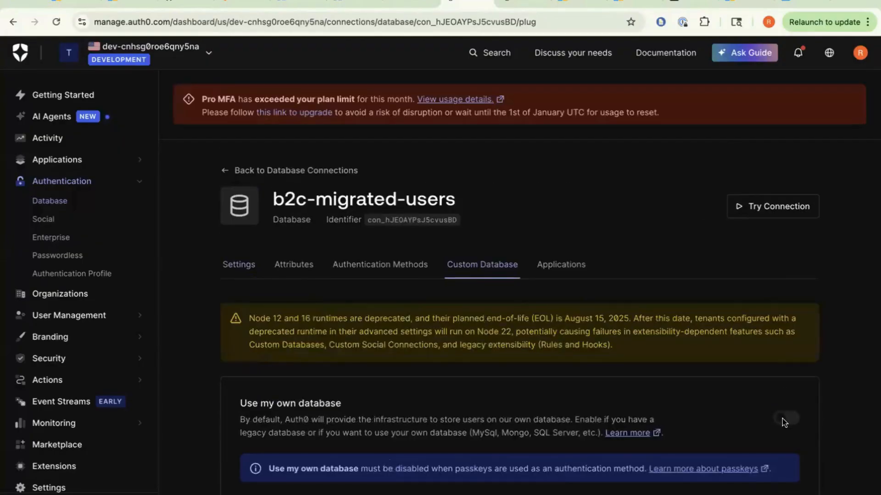
pyautogui.scroll(-3, 776, 421)
pyautogui.scroll(2, 777, 421)
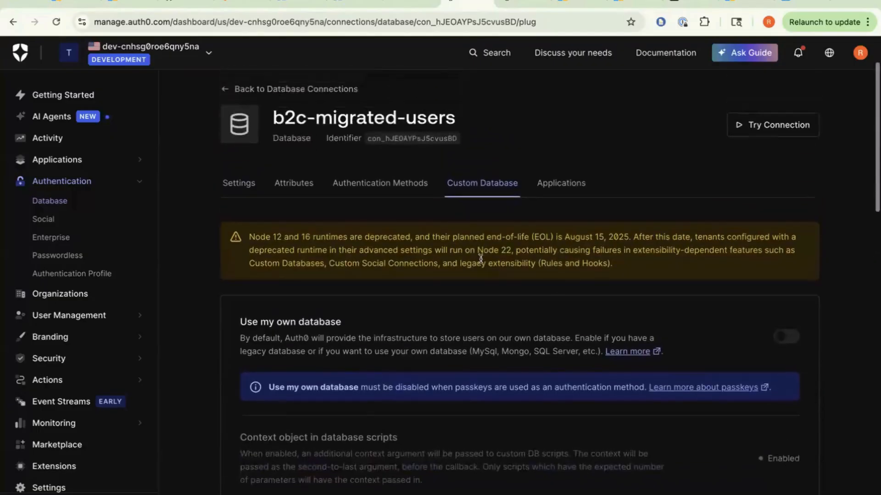
pyautogui.click(424, 192)
pyautogui.click(787, 415)
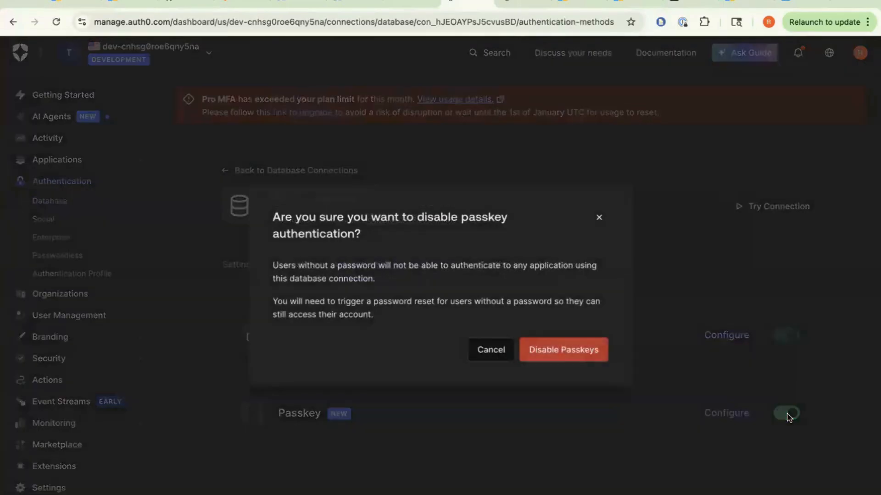
pyautogui.click(573, 354)
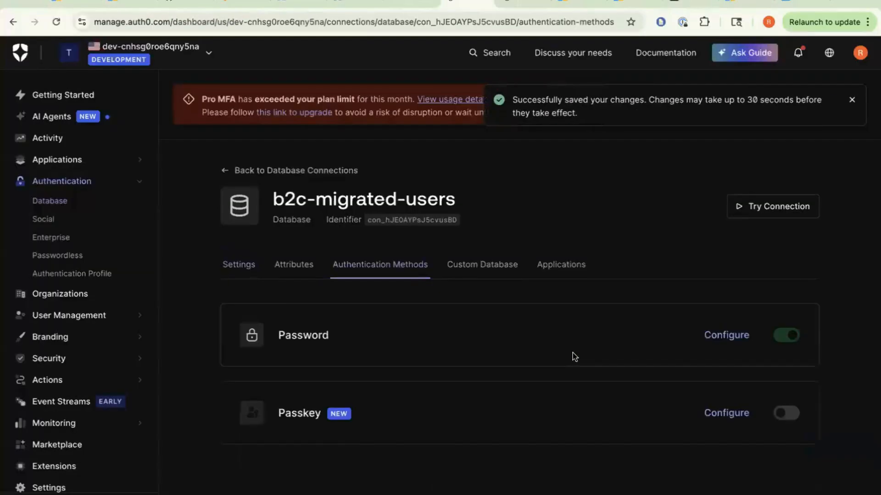
# - Enable Use my own database and Import Users to Auth0 on the connection
pyautogui.click(502, 268)
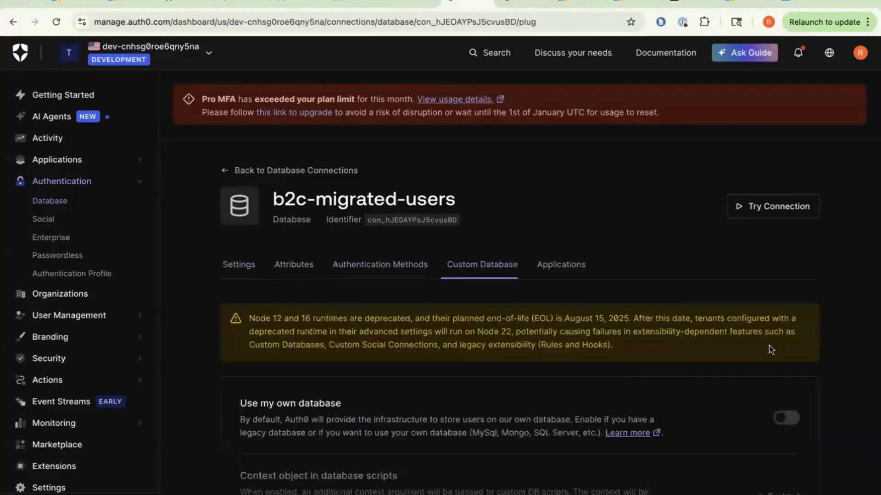
pyautogui.click(774, 418)
pyautogui.scroll(-3, 568, 393)
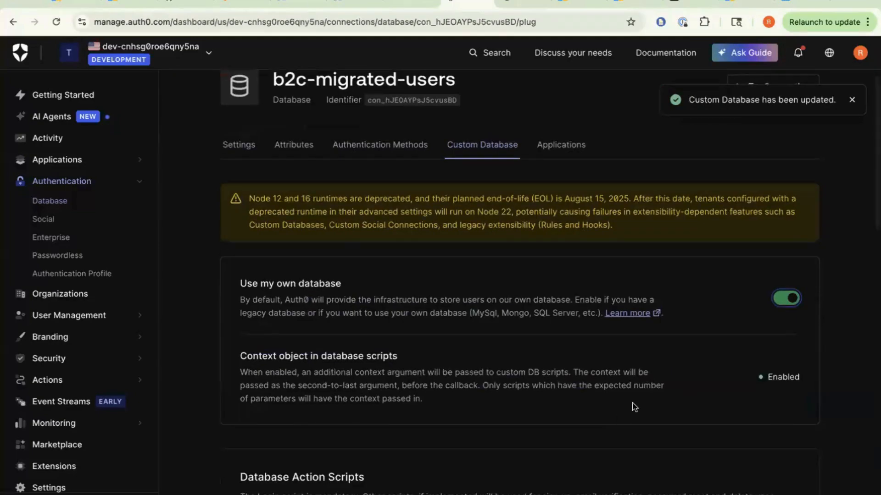
pyautogui.click(246, 128)
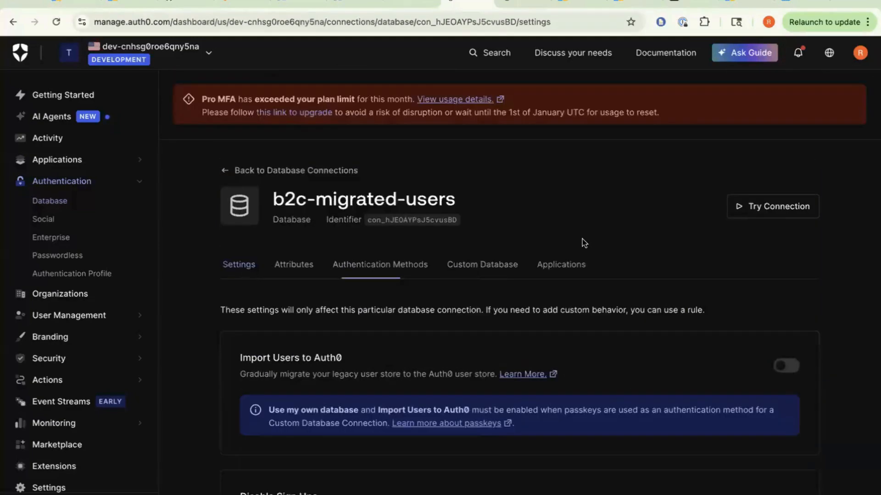
pyautogui.click(790, 367)
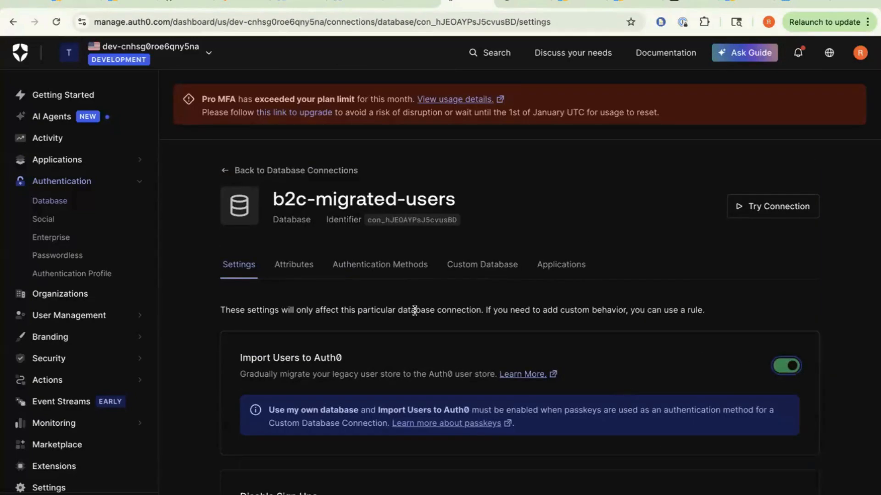
pyautogui.click(482, 267)
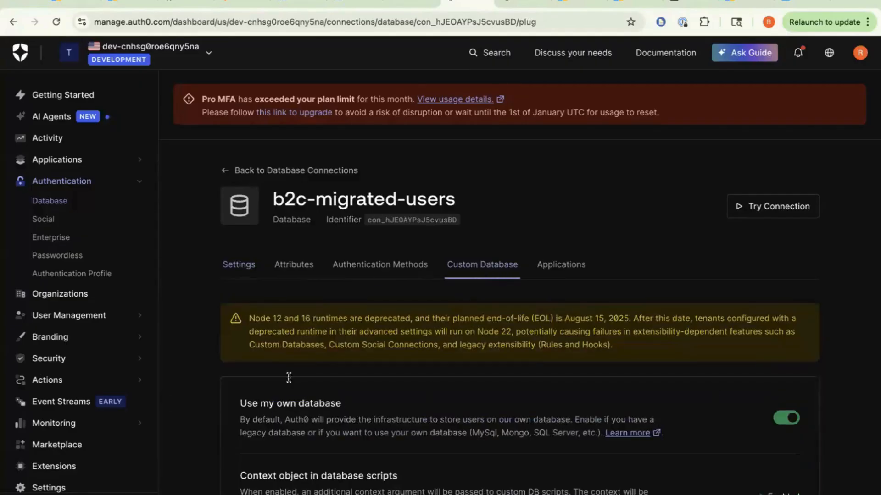
pyautogui.click(230, 268)
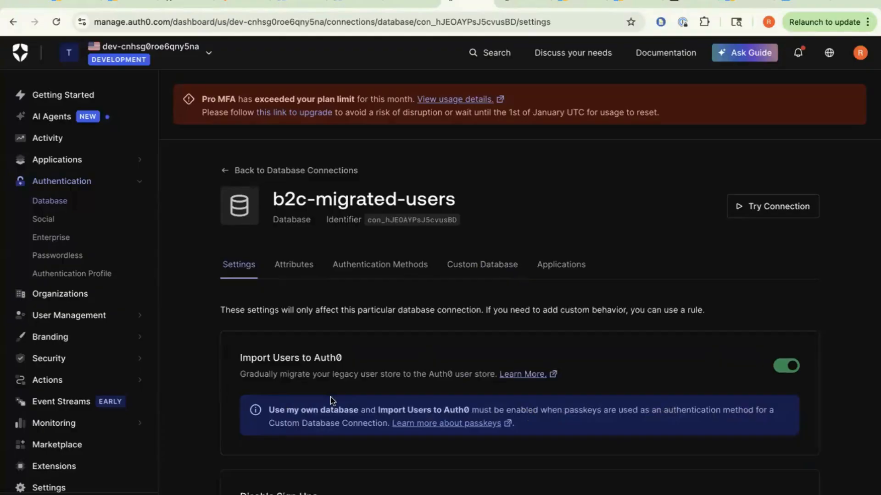
pyautogui.click(504, 267)
pyautogui.scroll(-1, 315, 326)
# - Review the b2c-migrated-users Custom Database, Authentication Methods and Settings tabs
pyautogui.scroll(-6, 315, 326)
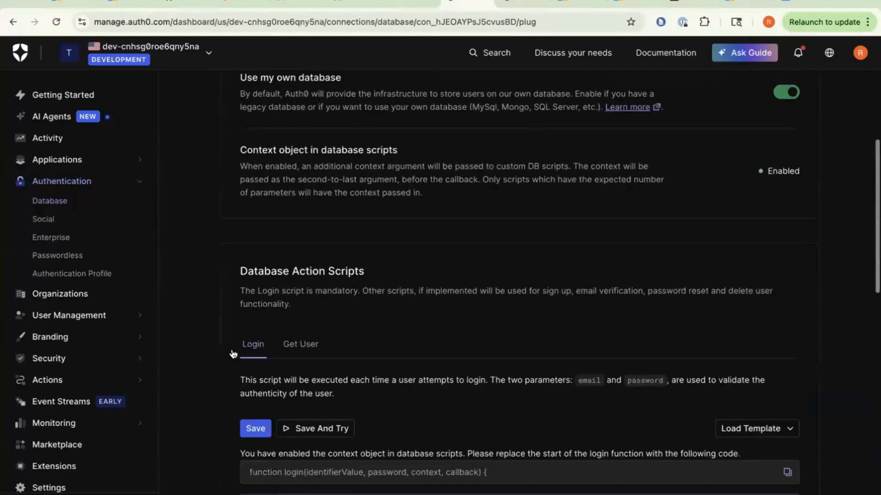
pyautogui.scroll(-10, 498, 331)
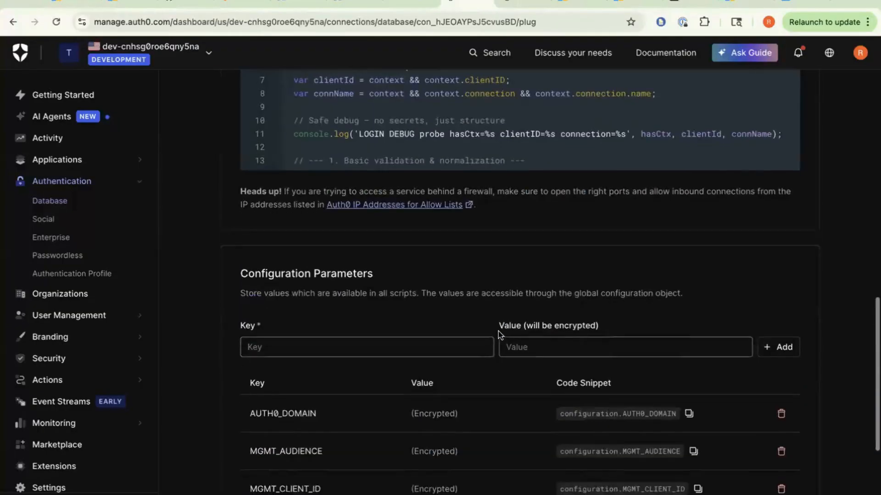
pyautogui.scroll(18, 498, 331)
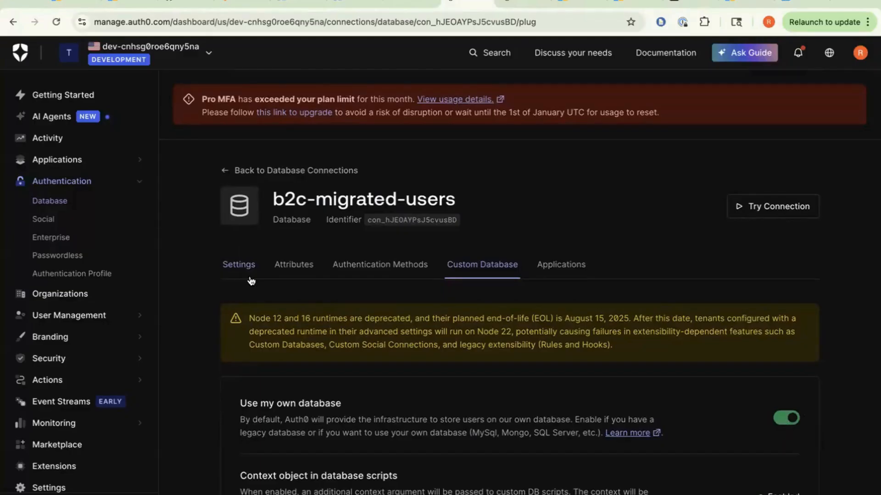
pyautogui.scroll(-2, 251, 281)
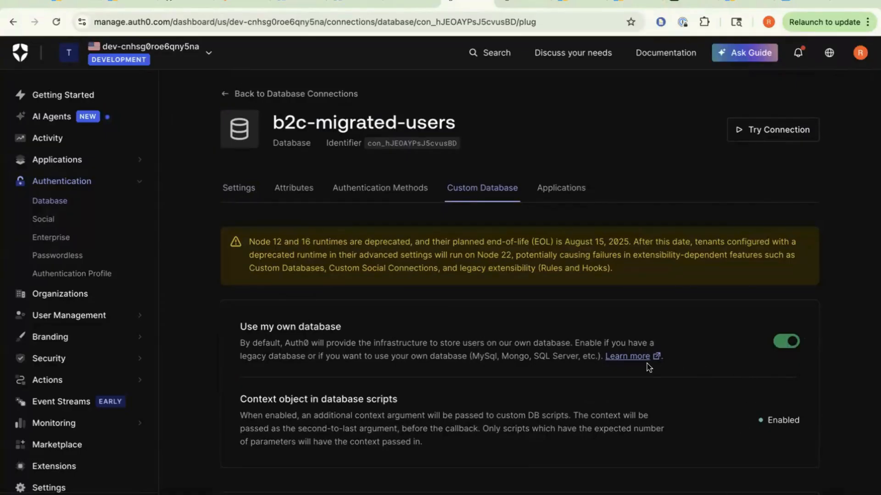
pyautogui.press('super+Tab')
pyautogui.press('super+Tab')
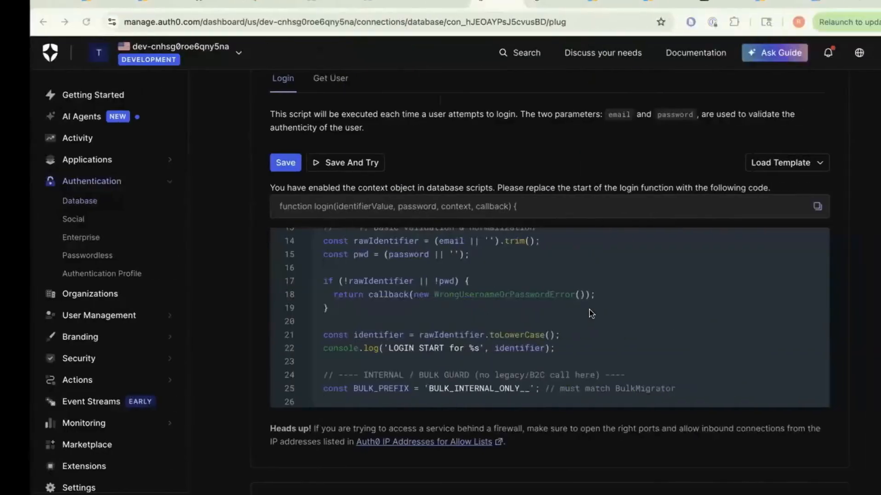
pyautogui.scroll(15, 321, 219)
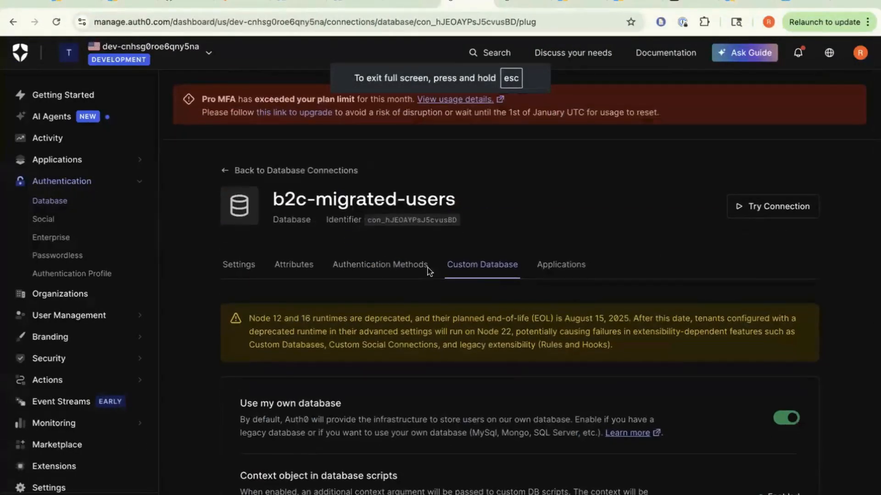
pyautogui.click(385, 268)
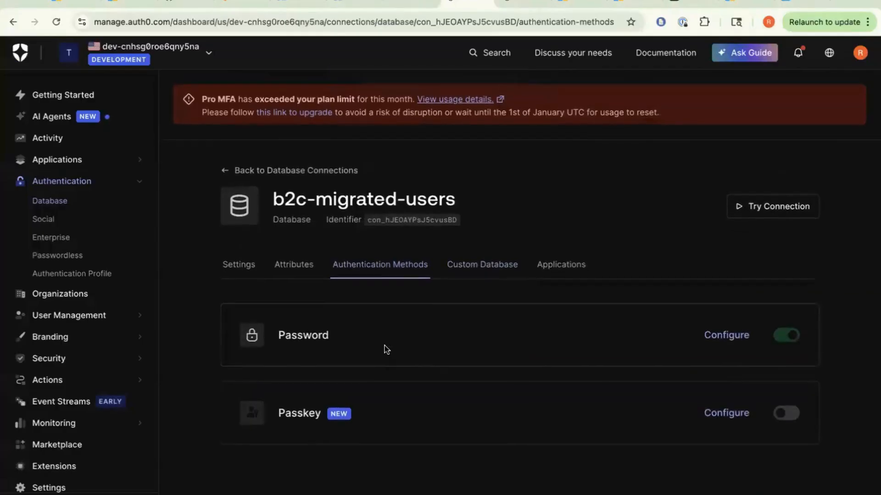
pyautogui.click(481, 271)
pyautogui.scroll(-3, 490, 307)
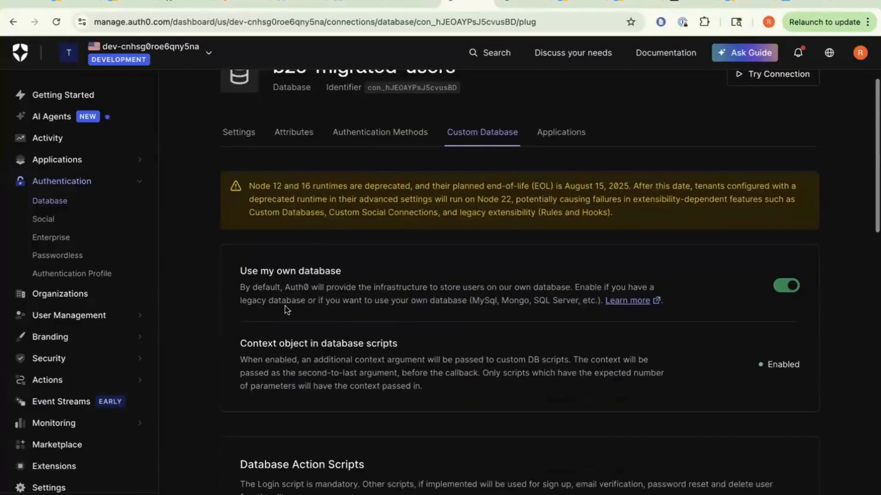
pyautogui.click(248, 142)
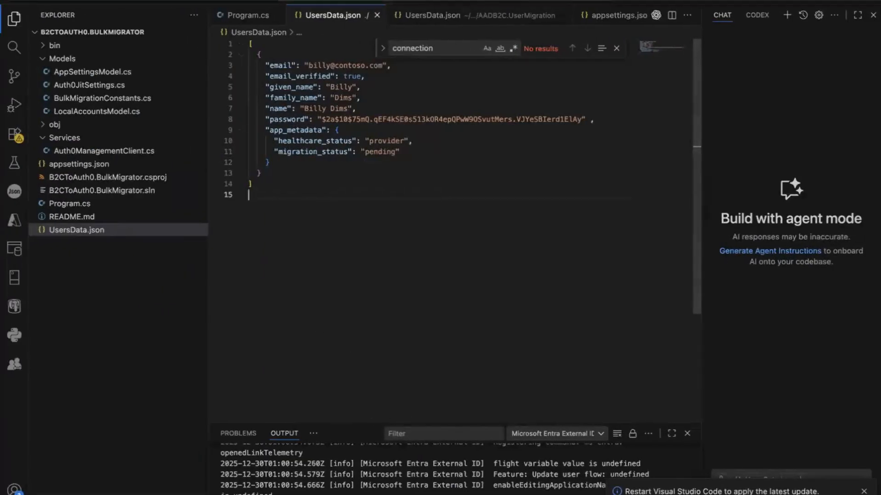
# - Open a new terminal and run dotnet clean and build for the BulkMigrator project
pyautogui.click(285, 0)
pyautogui.moveTo(250, 1)
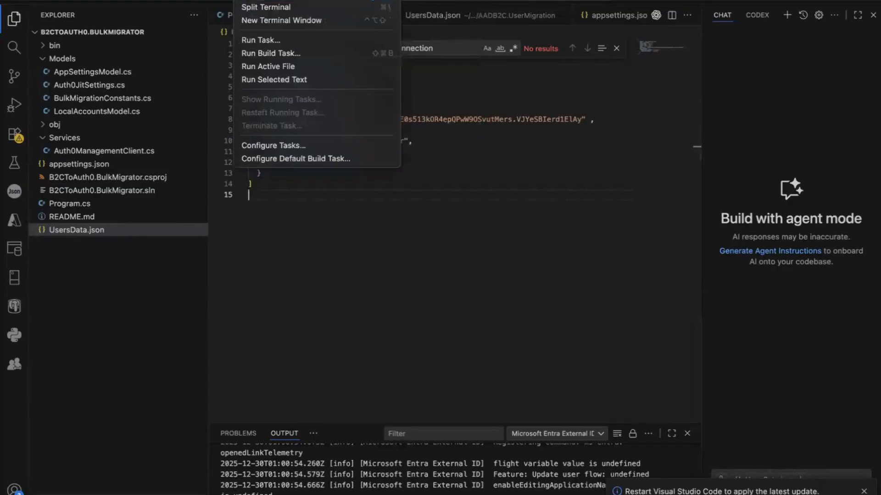
pyautogui.click(361, 0)
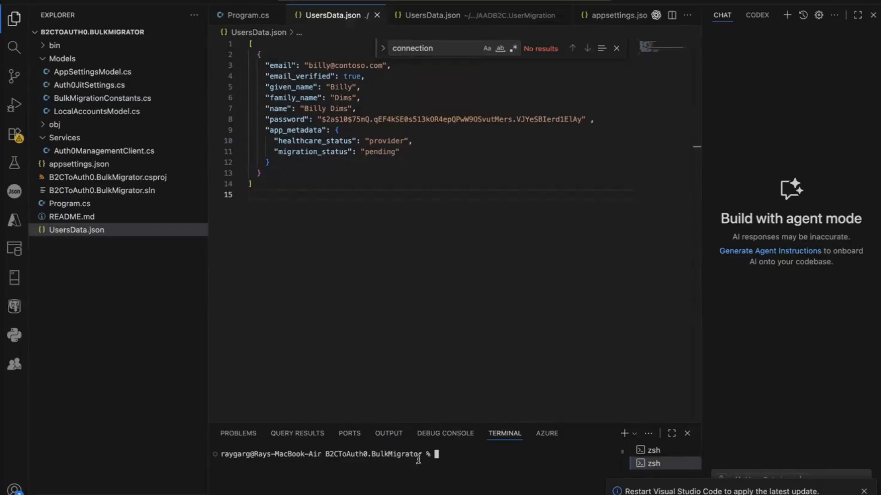
pyautogui.write('dotnet clean')
pyautogui.press('Return')
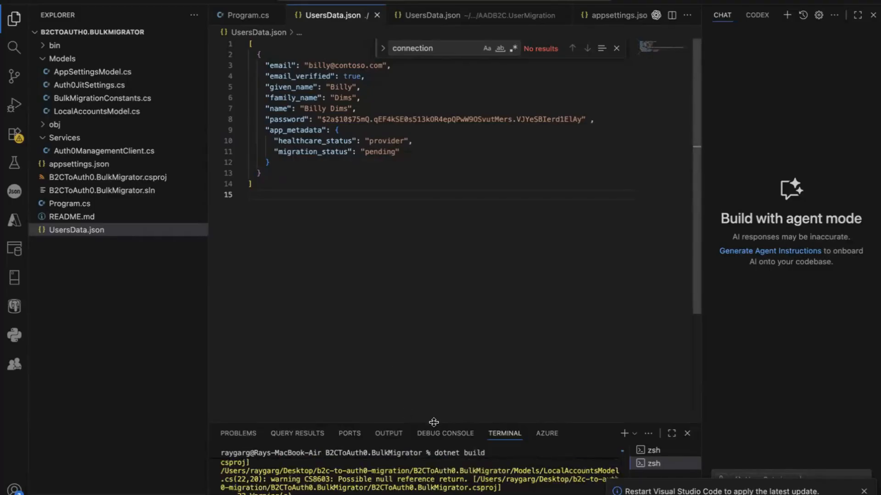
pyautogui.moveTo(434, 423); pyautogui.dragTo(433, 400)
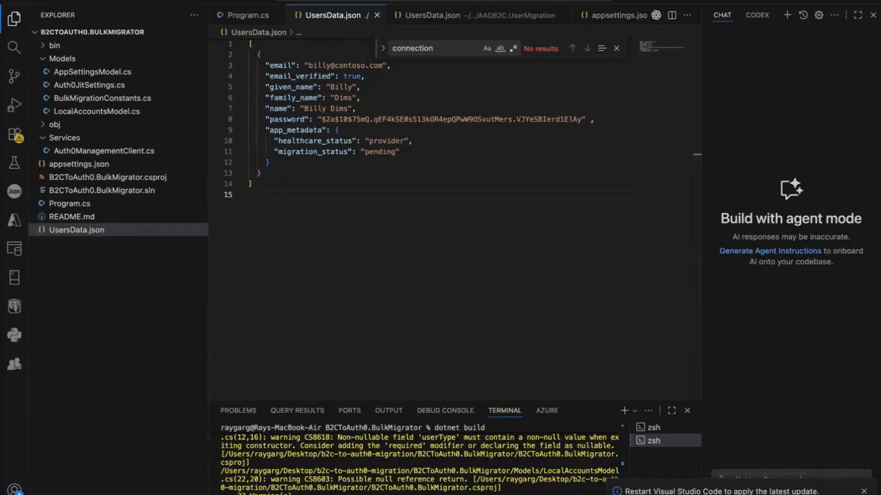
# - Run the migrator with dotnet run -- 1 and find the import job's connection ID con_hJEOAYPsJ5cvusBD
pyautogui.press('Return')
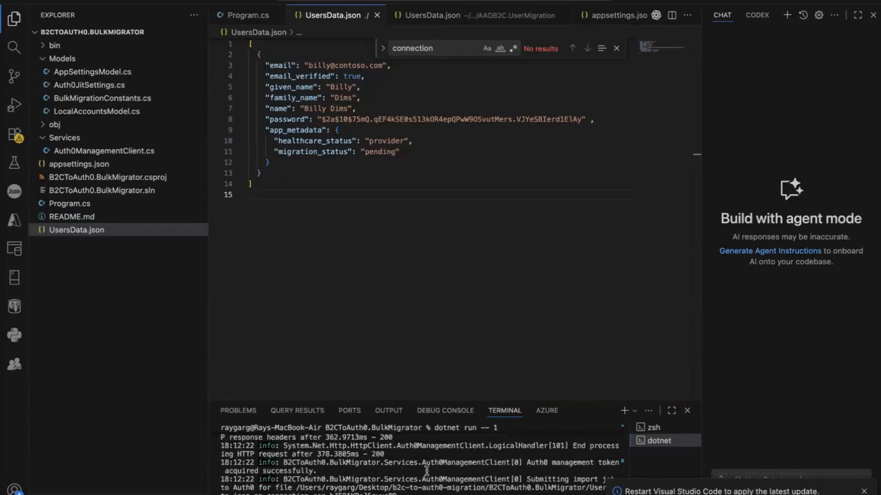
pyautogui.scroll(5, 426, 471)
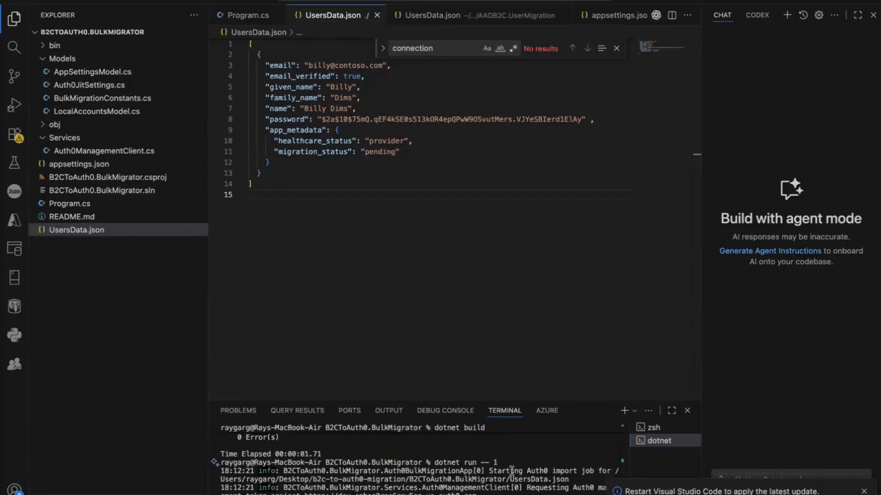
pyautogui.moveTo(489, 471); pyautogui.dragTo(582, 470)
pyautogui.scroll(-5, 505, 477)
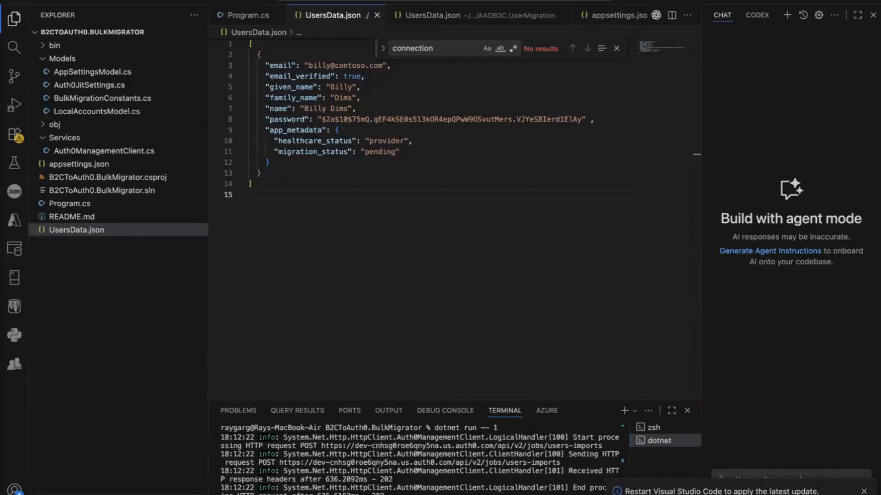
pyautogui.scroll(2, 340, 450)
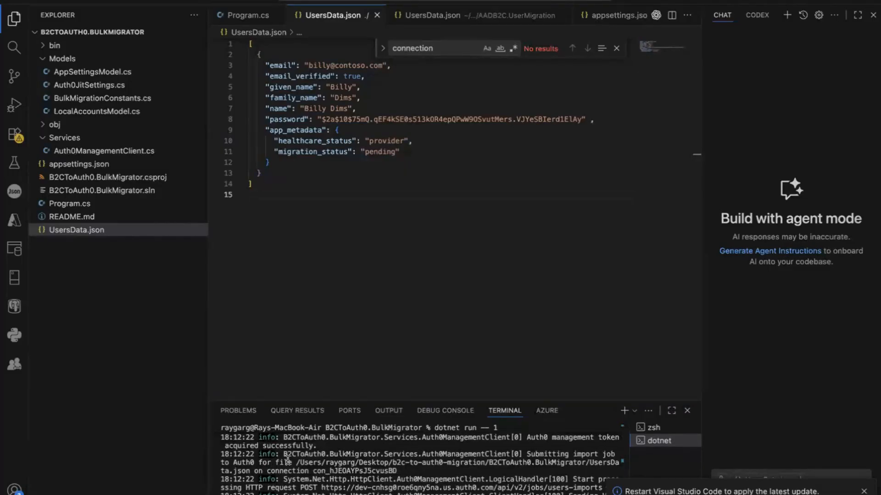
pyautogui.moveTo(404, 472); pyautogui.dragTo(199, 474)
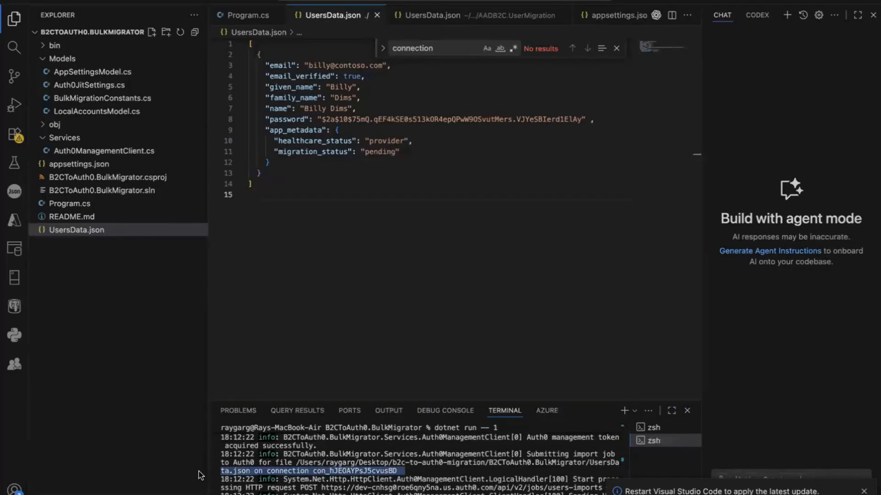
pyautogui.click(325, 471)
pyautogui.moveTo(313, 471); pyautogui.dragTo(425, 471)
pyautogui.click(425, 472)
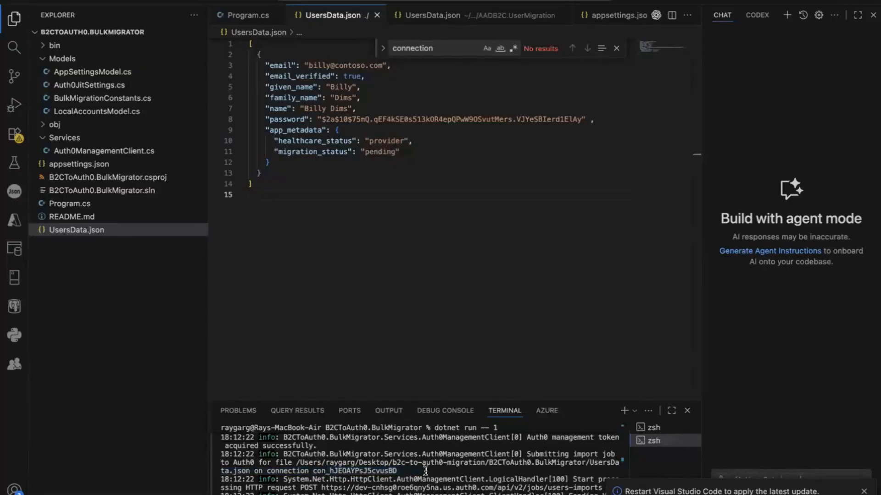
pyautogui.scroll(-3, 367, 486)
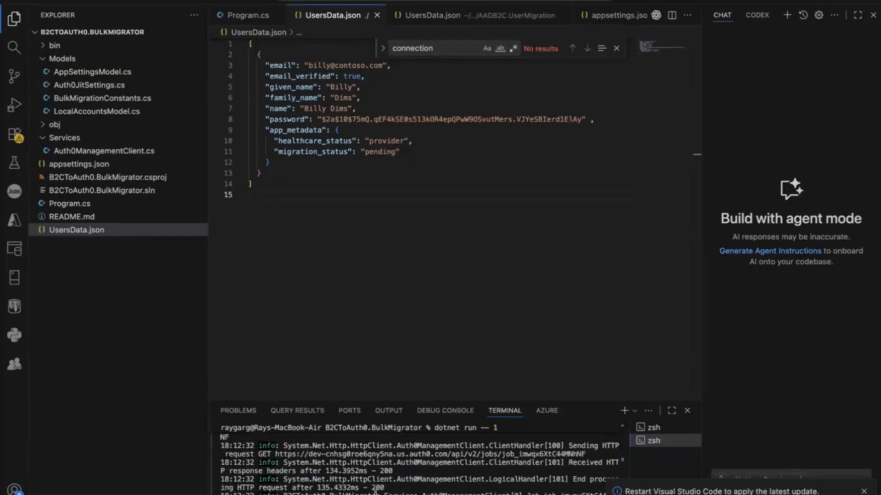
pyautogui.hotkey('ctrl', 'Right')
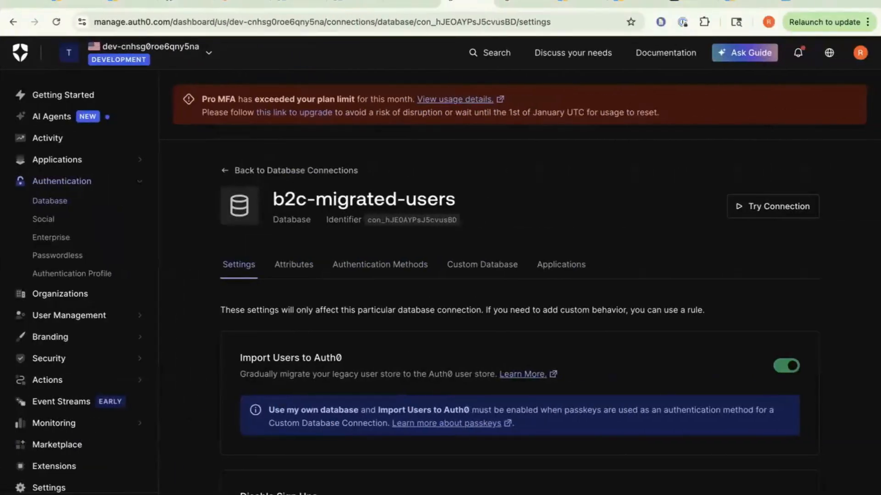
# - Reload the Users list and open the newly imported b2c-migrated-users user with 0 logins
pyautogui.click(518, 3)
pyautogui.click(57, 23)
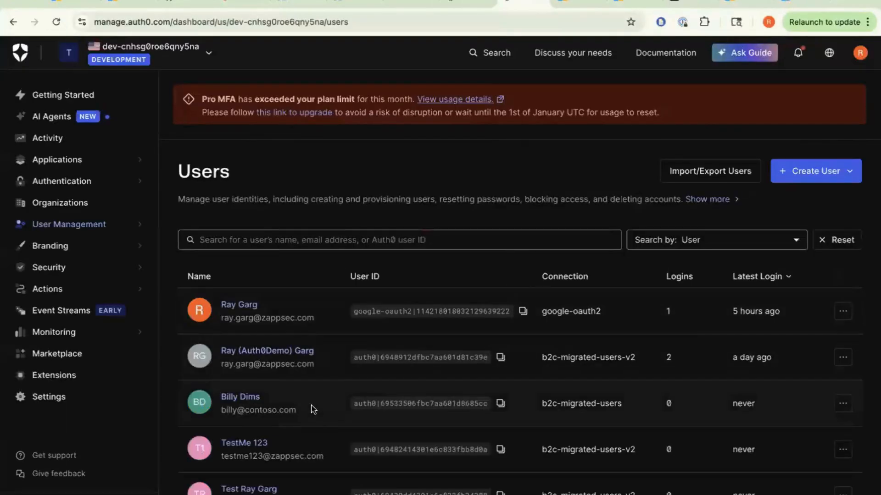
pyautogui.scroll(-4, 483, 416)
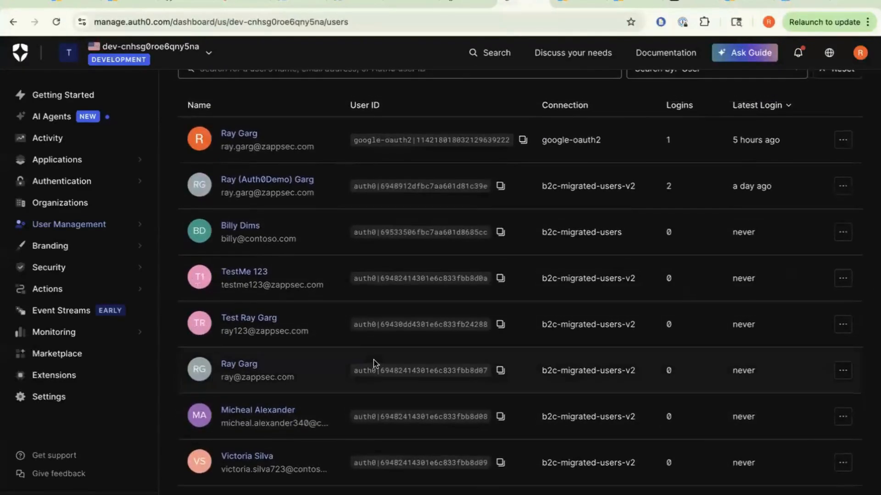
pyautogui.scroll(3, 373, 362)
pyautogui.scroll(1, 312, 358)
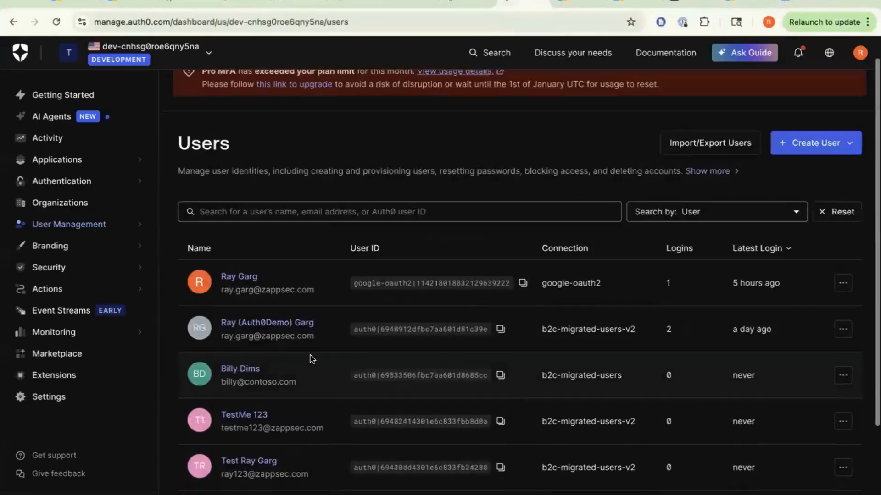
pyautogui.click(232, 384)
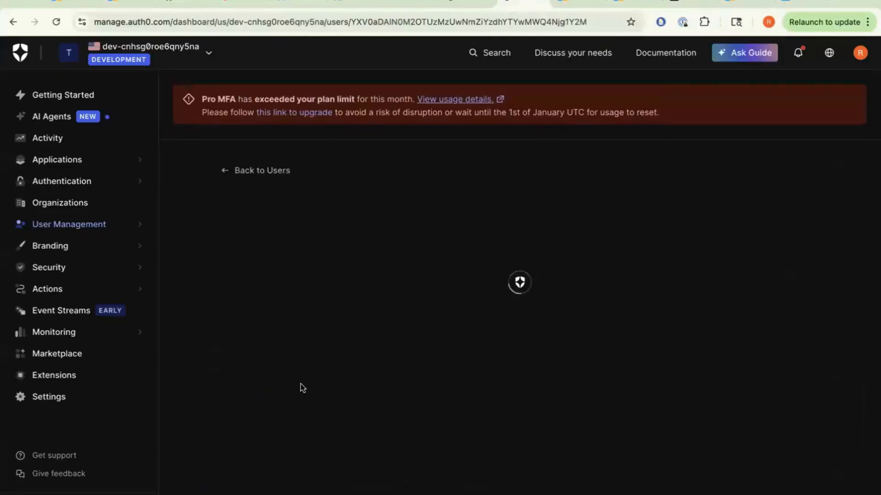
# - Confirm the imported user has no passkey and app_metadata migration_status pending
pyautogui.scroll(-10, 378, 421)
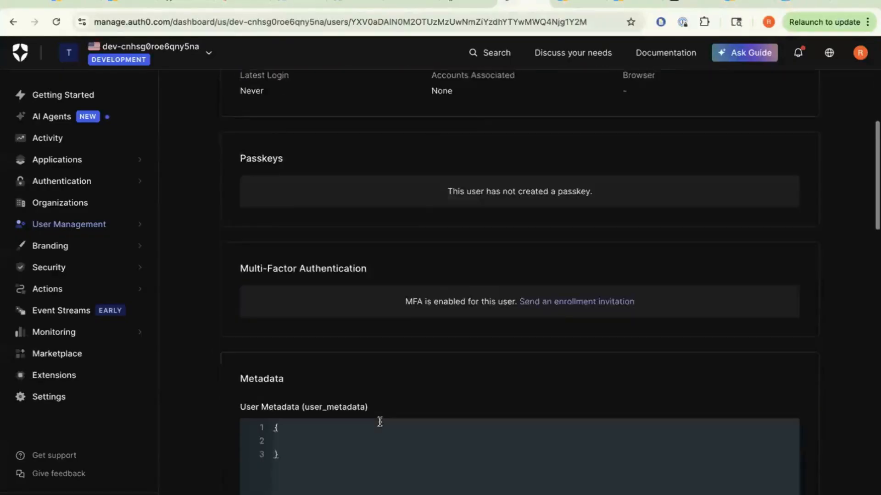
pyautogui.scroll(-11, 381, 424)
pyautogui.scroll(2, 381, 427)
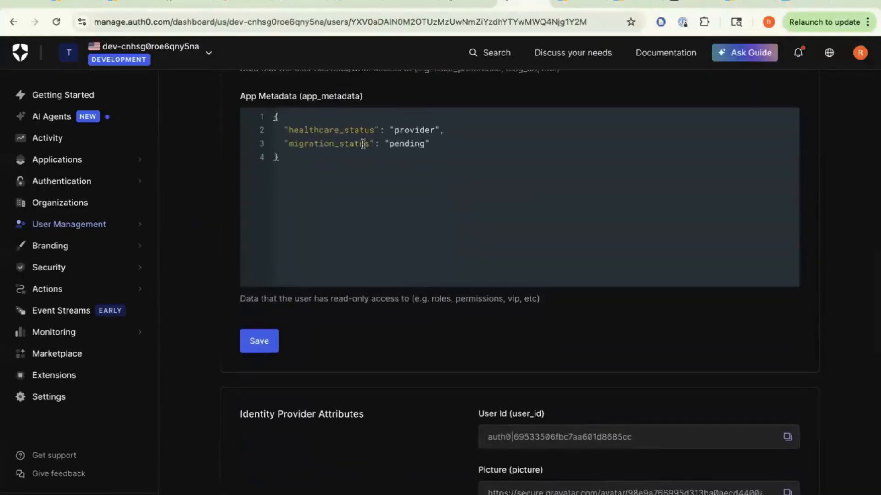
pyautogui.moveTo(294, 144); pyautogui.dragTo(500, 144)
pyautogui.click(486, 160)
pyautogui.scroll(-5, 487, 160)
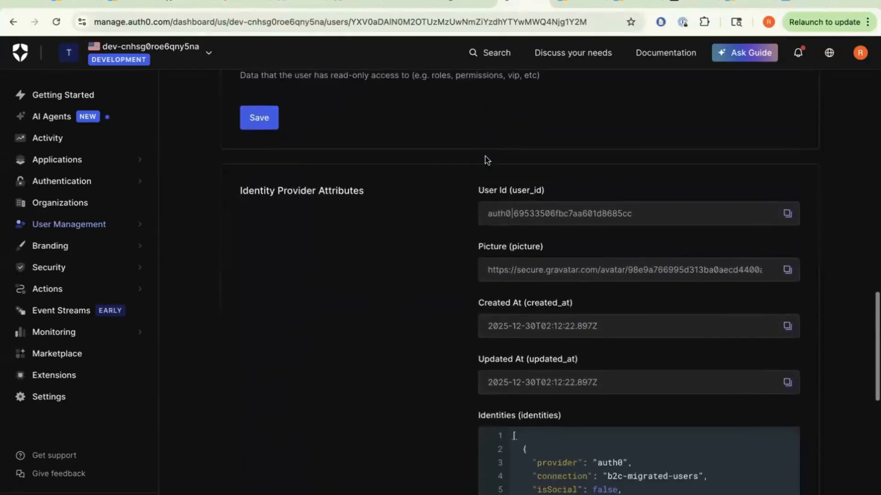
pyautogui.scroll(5, 487, 160)
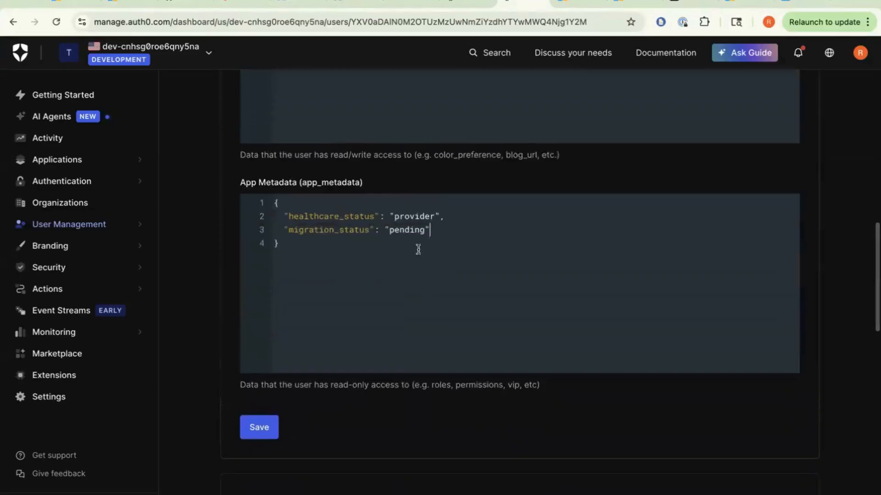
pyautogui.click(439, 236)
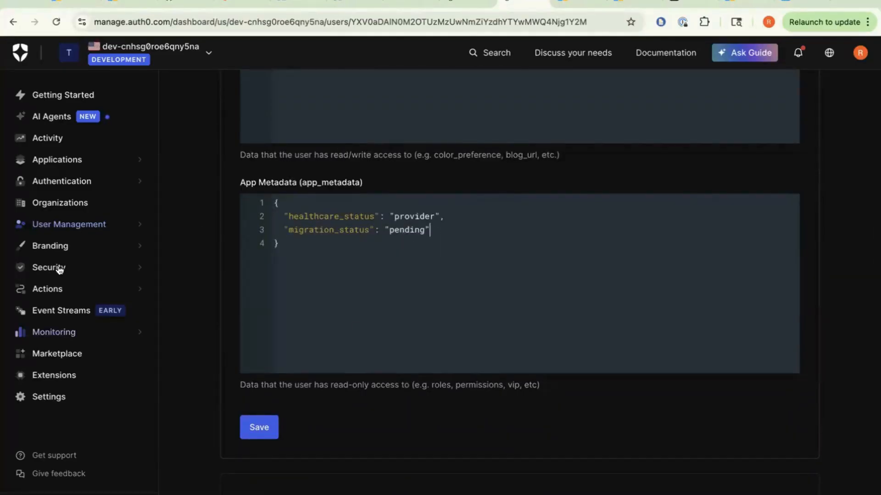
# - Save the user's metadata and go back to the Users list
pyautogui.click(55, 289)
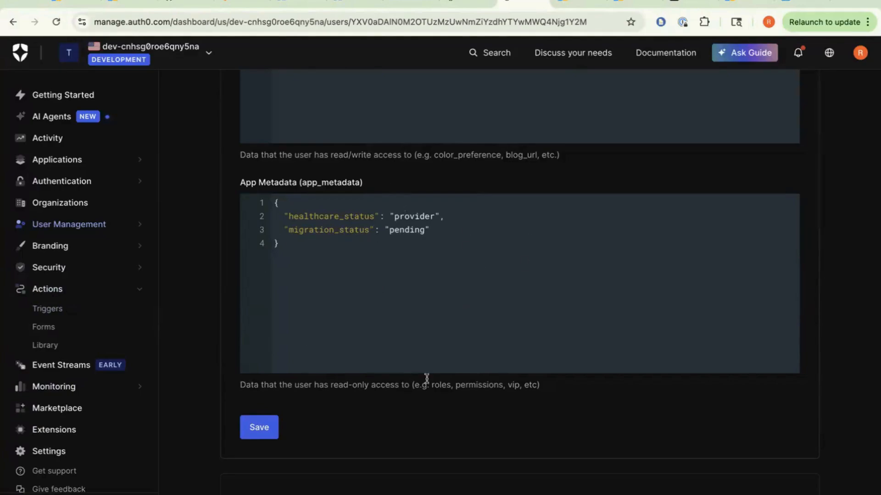
pyautogui.scroll(-6, 427, 379)
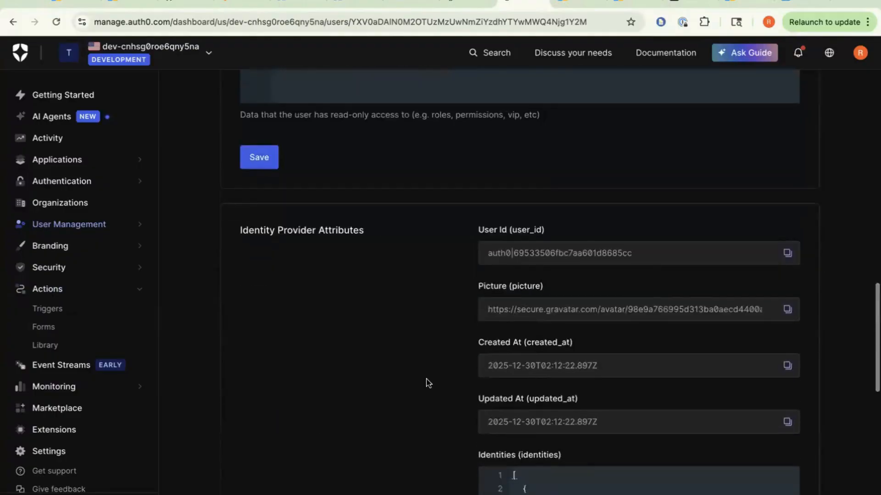
pyautogui.scroll(1, 426, 379)
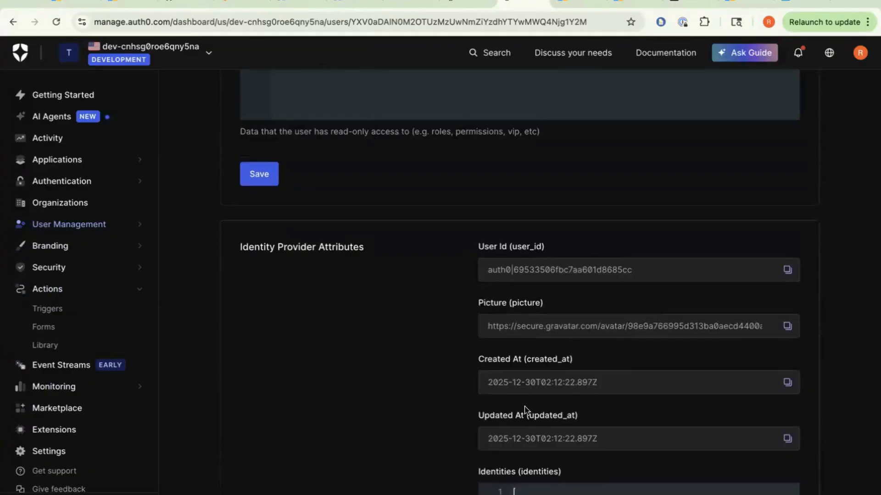
pyautogui.click(268, 177)
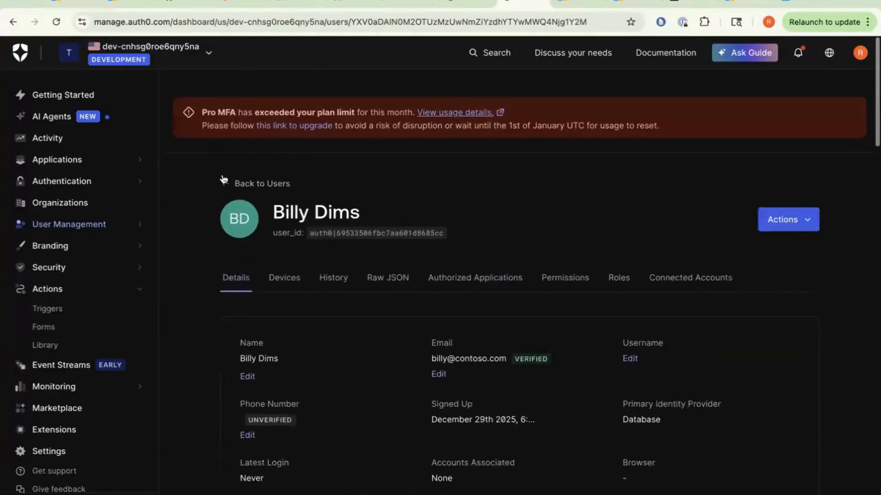
pyautogui.click(224, 174)
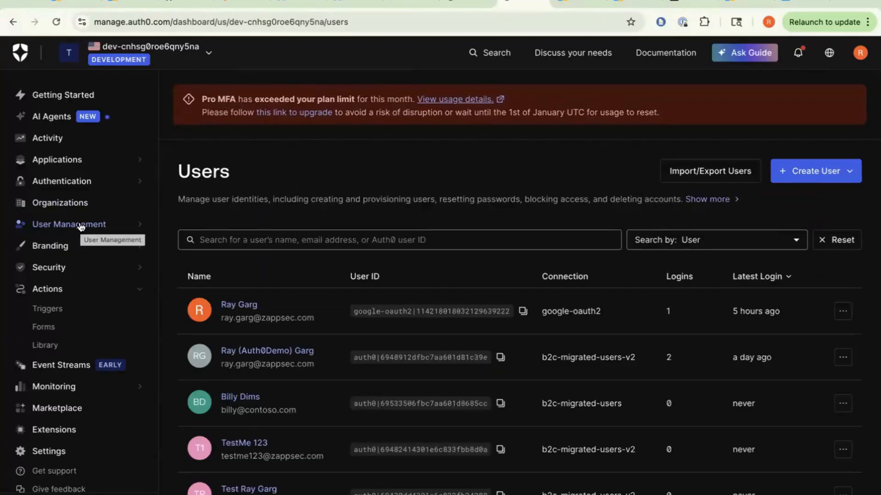
pyautogui.click(234, 1)
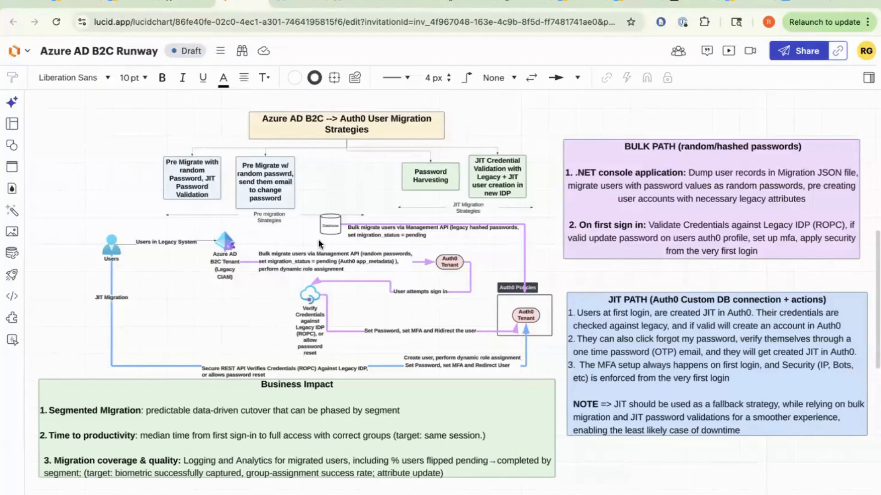
pyautogui.click(348, 234)
pyautogui.click(454, 4)
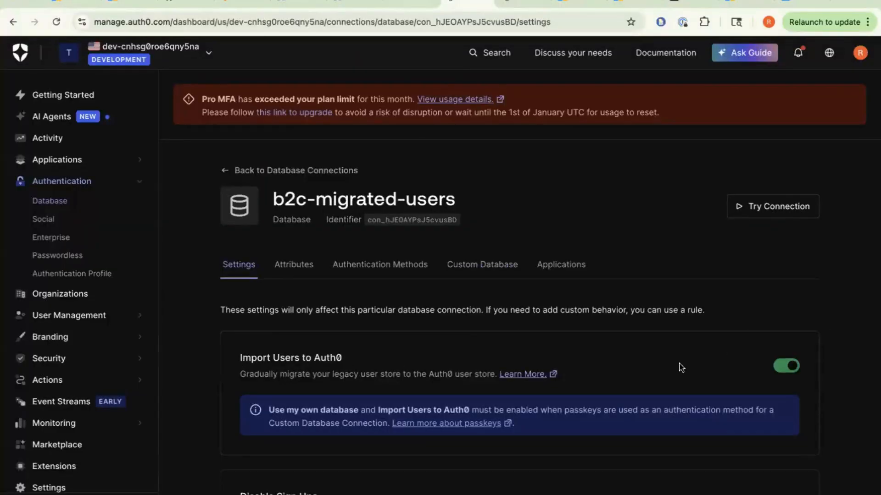
pyautogui.click(243, 4)
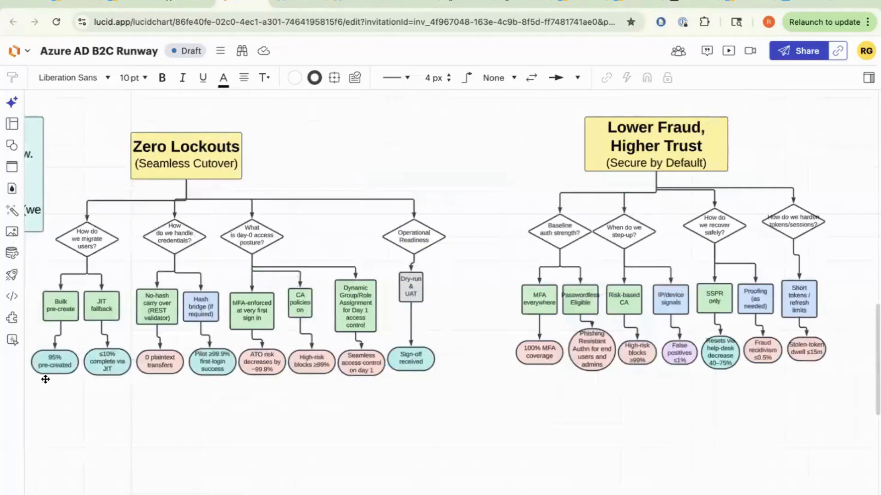
pyautogui.click(50, 363)
pyautogui.click(456, 6)
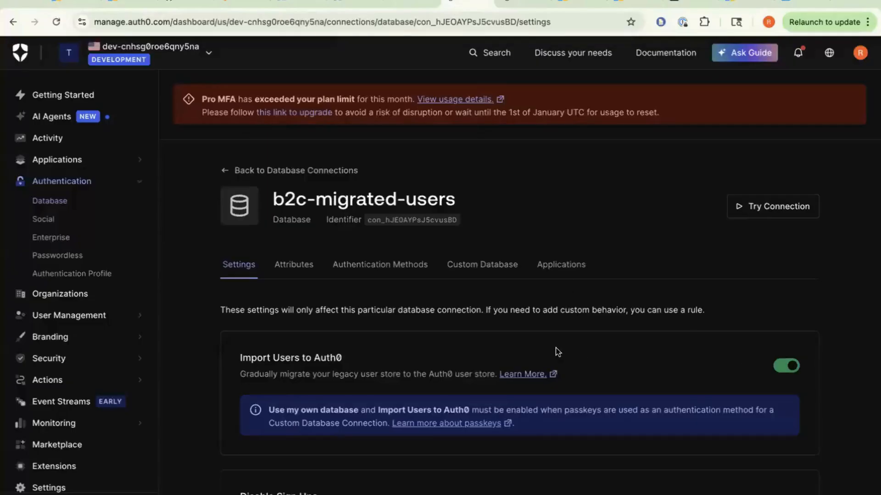
# - Turn off Import Users to Auth0 and repeatedly try to disable Use my own database
pyautogui.click(787, 367)
pyautogui.click(487, 264)
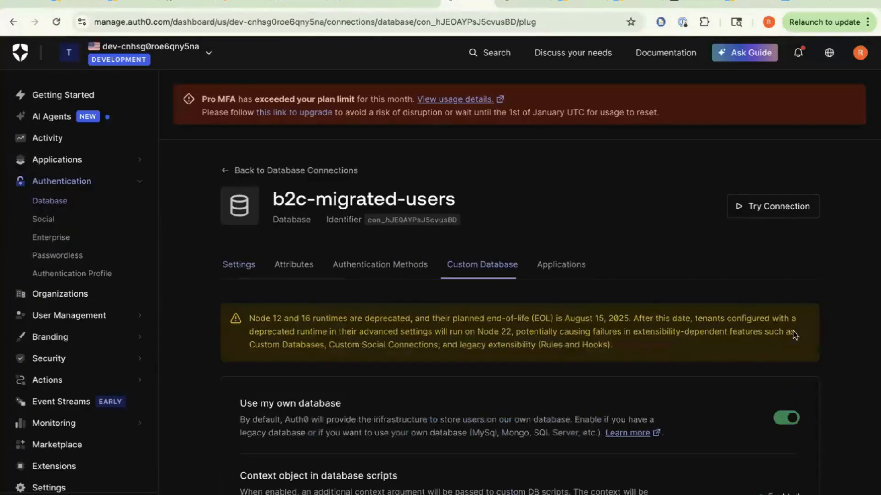
pyautogui.click(781, 420)
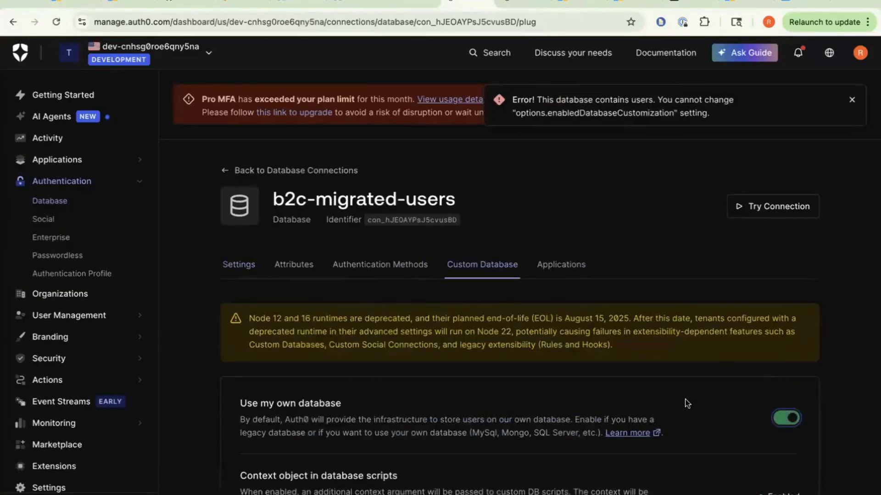
pyautogui.click(787, 418)
pyautogui.click(787, 418)
pyautogui.click(784, 425)
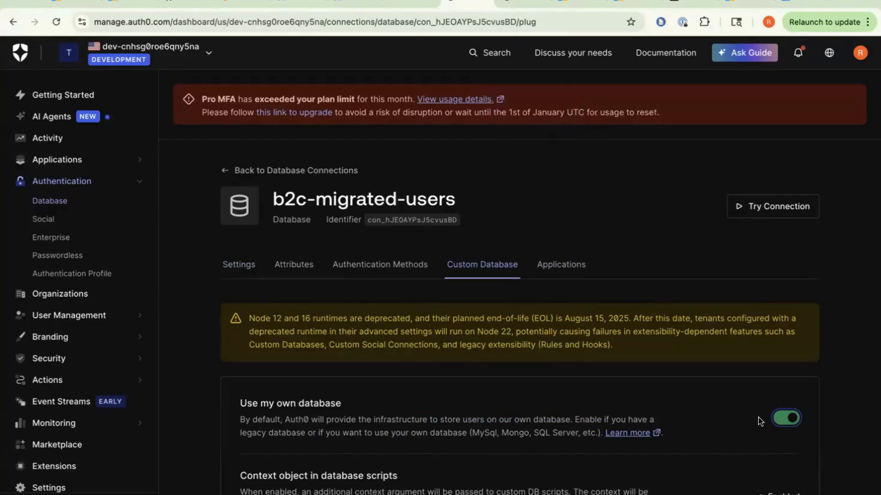
pyautogui.click(787, 419)
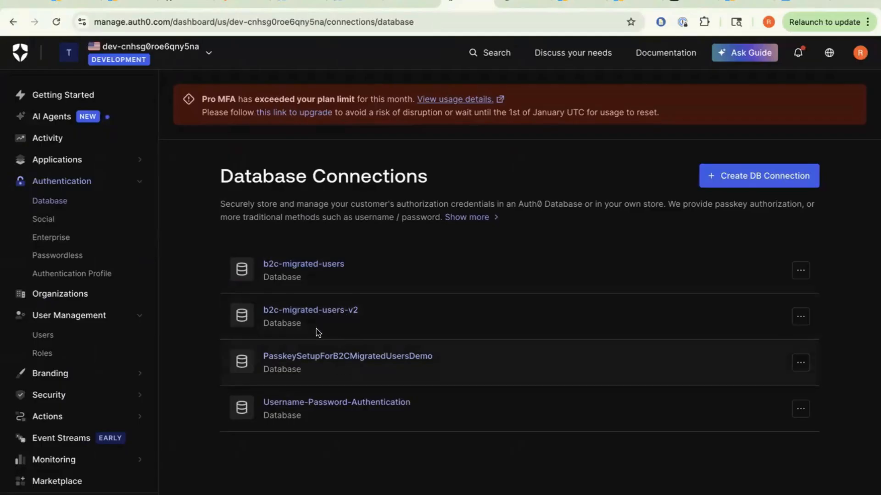
# - Reopen b2c-migrated-users and turn Import Users to Auth0 on again in its Settings
pyautogui.click(297, 265)
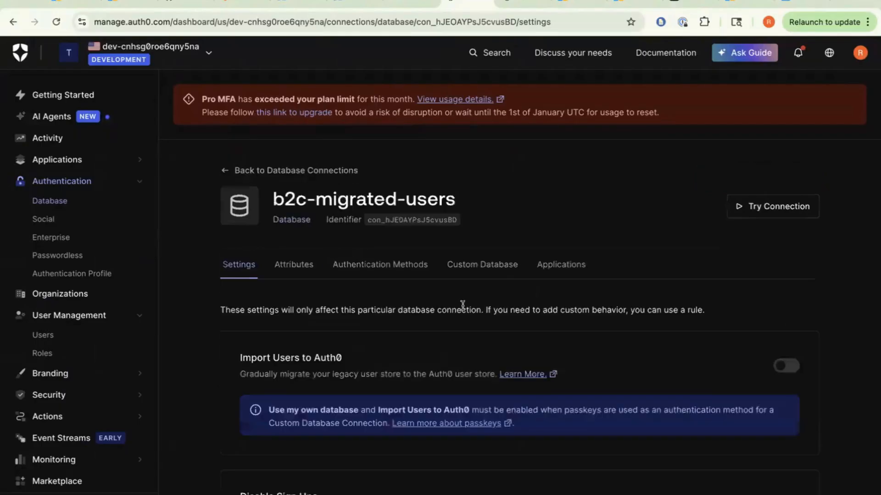
pyautogui.click(489, 269)
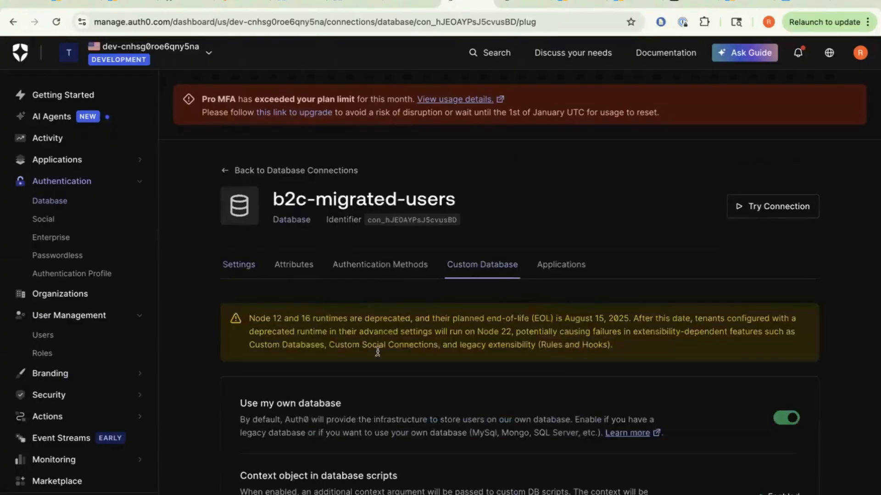
pyautogui.click(243, 271)
pyautogui.click(785, 365)
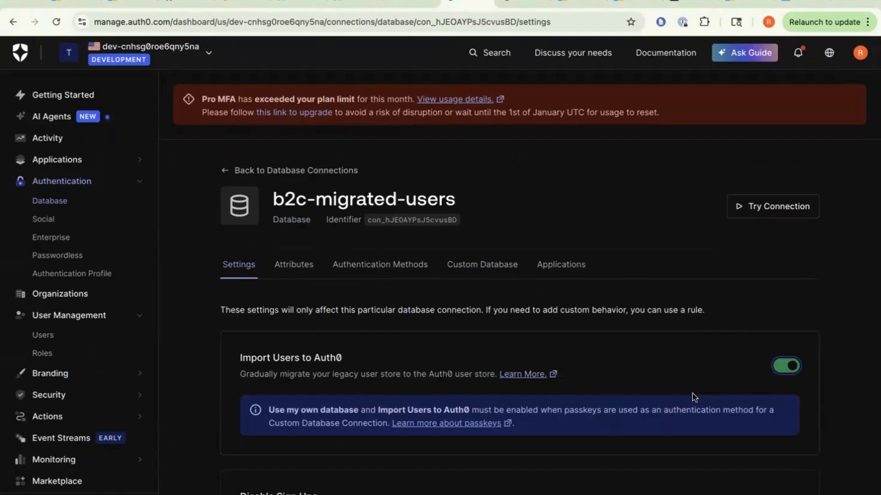
# - Enable Passkey authentication on b2c-migrated-users and recheck its custom database settings
pyautogui.click(365, 270)
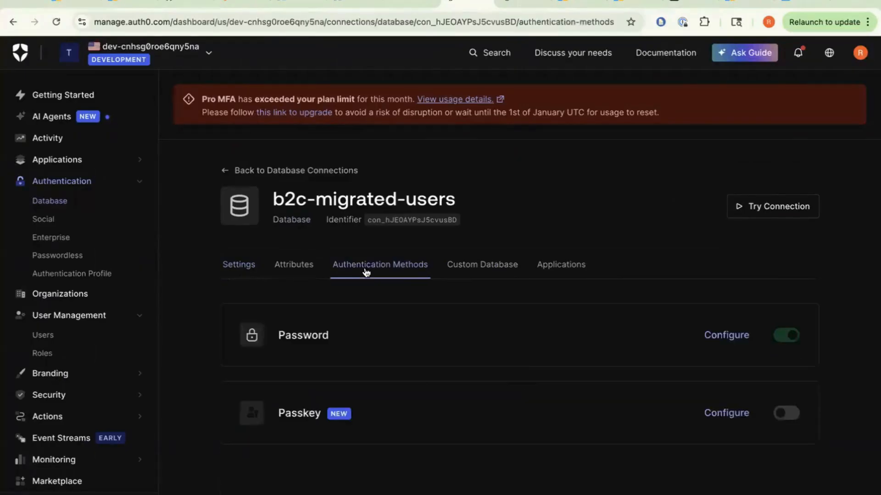
pyautogui.click(782, 415)
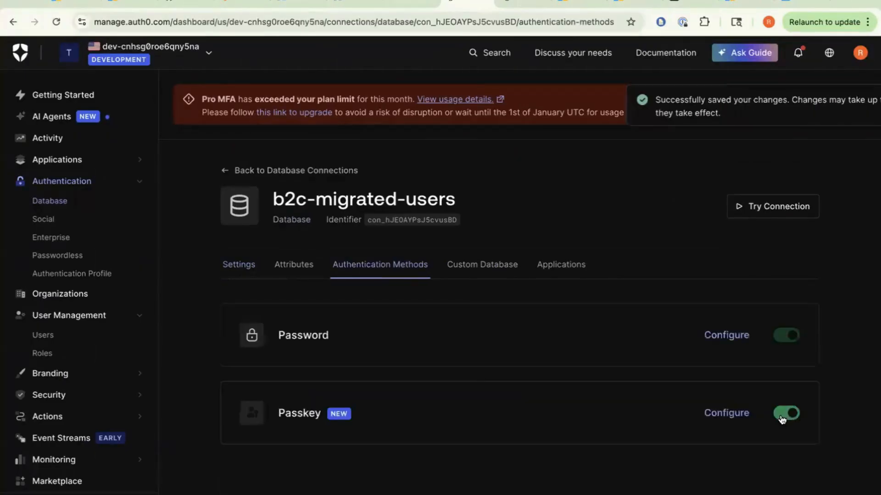
pyautogui.click(485, 273)
pyautogui.click(228, 274)
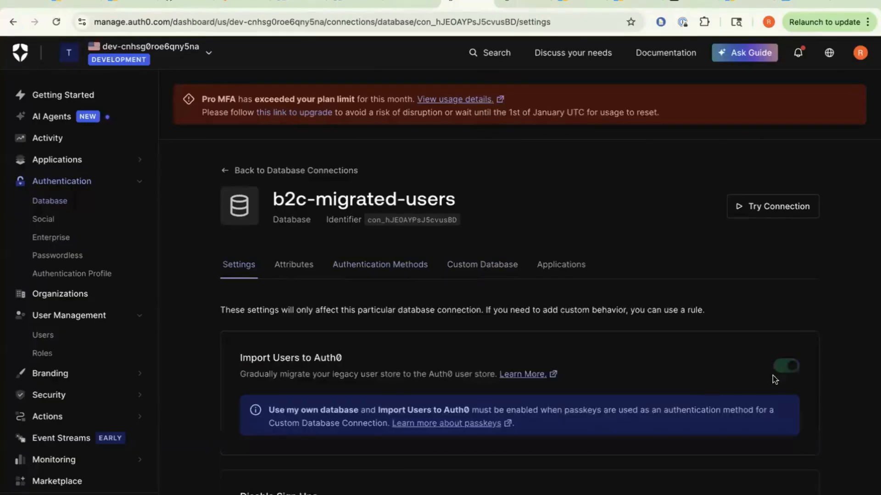
# - Turn Passkey off, dismissing the first confirmation, then confirm Disable Passkeys
pyautogui.click(385, 268)
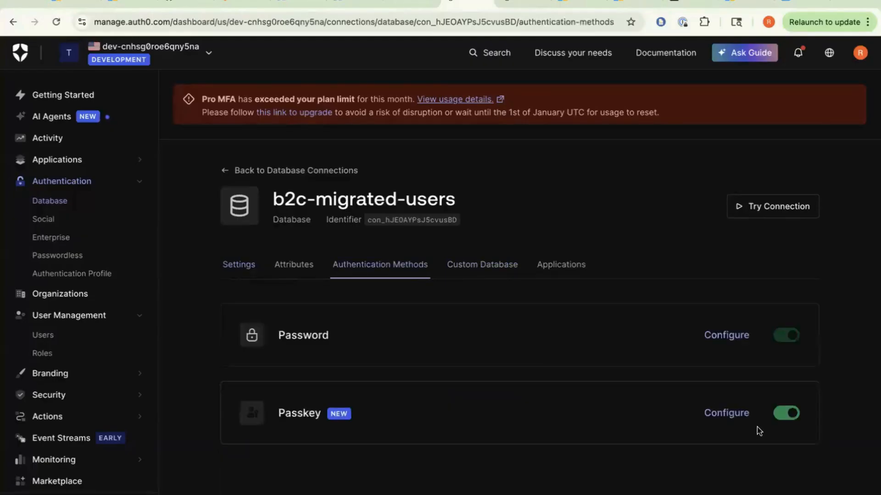
pyautogui.click(783, 419)
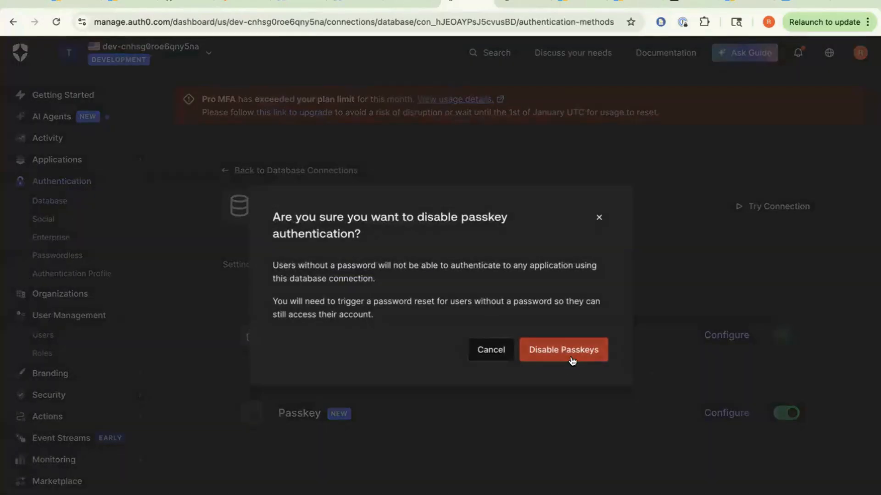
pyautogui.click(597, 220)
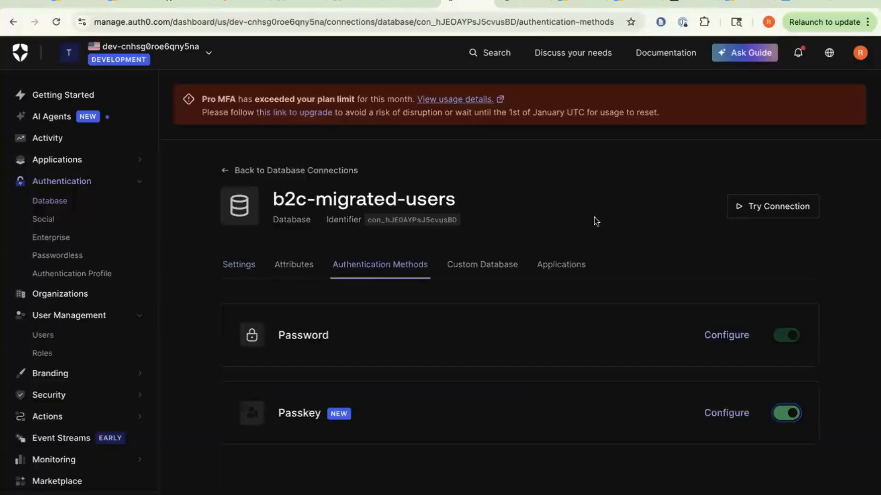
pyautogui.click(229, 268)
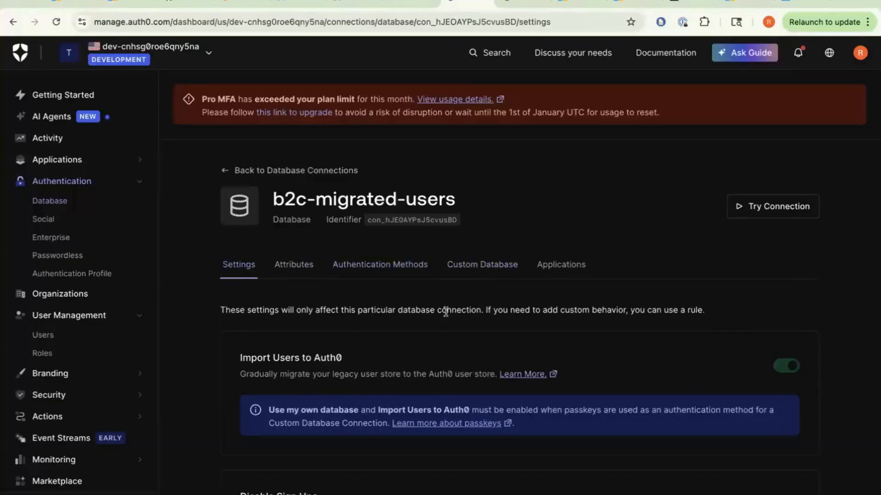
pyautogui.click(380, 268)
pyautogui.click(786, 415)
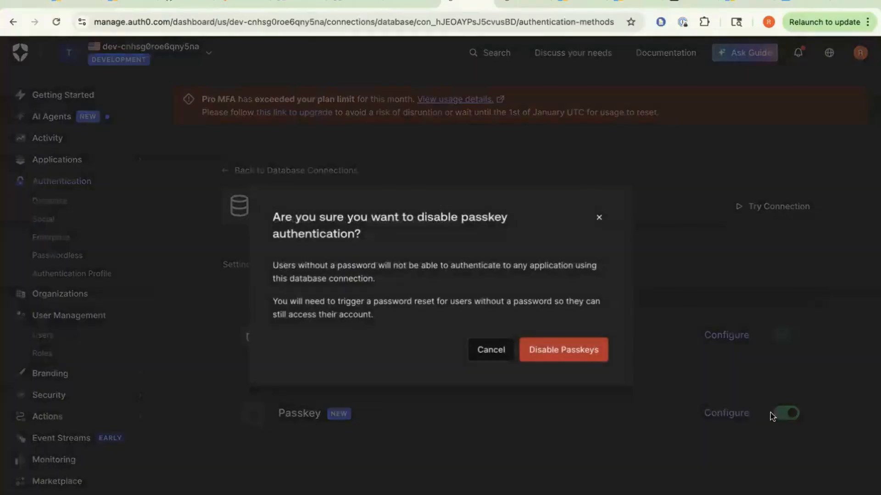
pyautogui.click(573, 354)
# - Switch off Import Users to Auth0 and attempt to turn off Use my own database
pyautogui.click(245, 265)
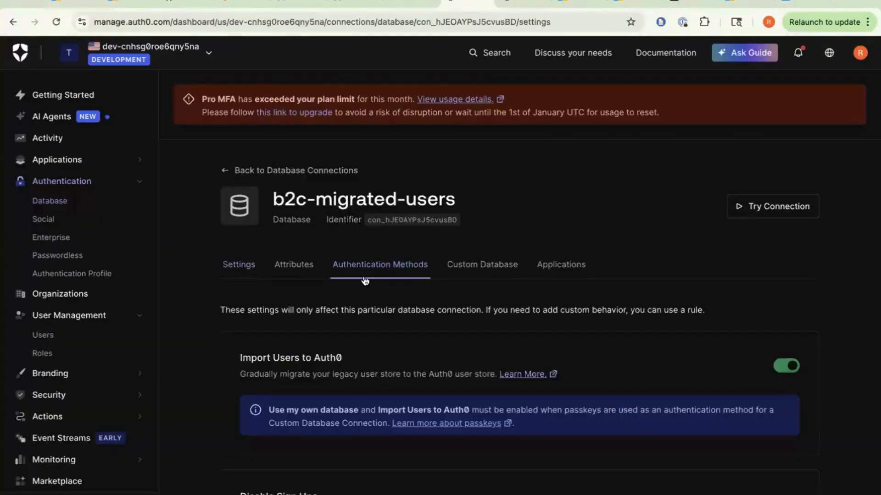
pyautogui.click(785, 366)
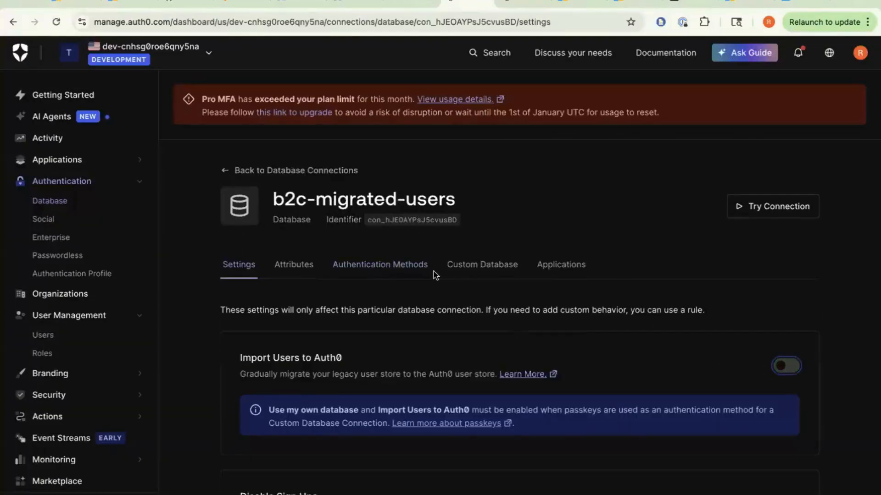
pyautogui.click(456, 269)
pyautogui.click(786, 418)
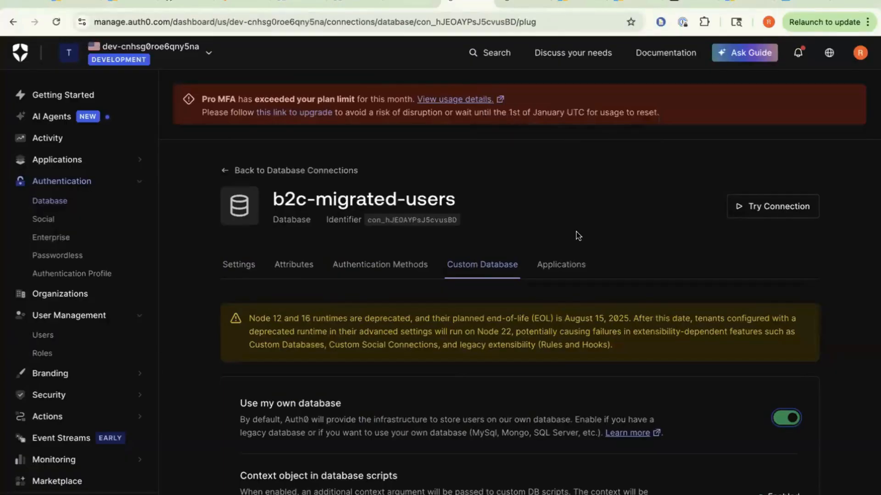
# - Check the passkey prerequisites (own database pending), close them, and return to Database Connections
pyautogui.click(360, 272)
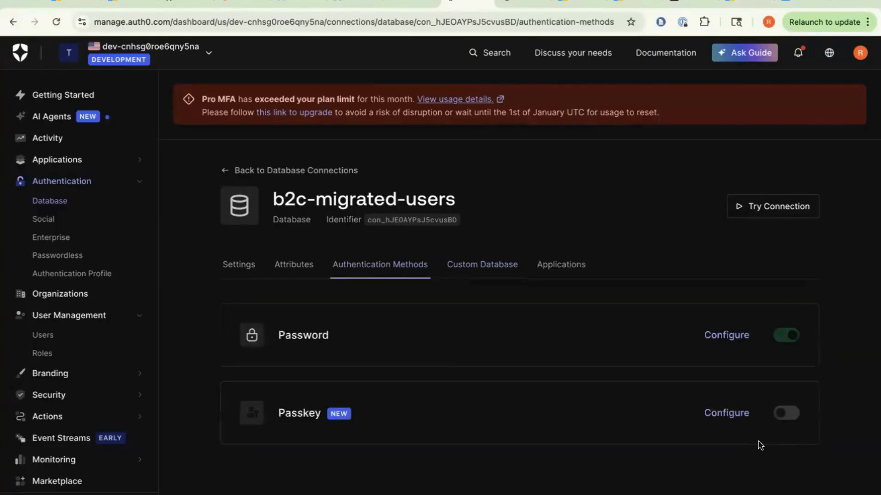
pyautogui.click(787, 416)
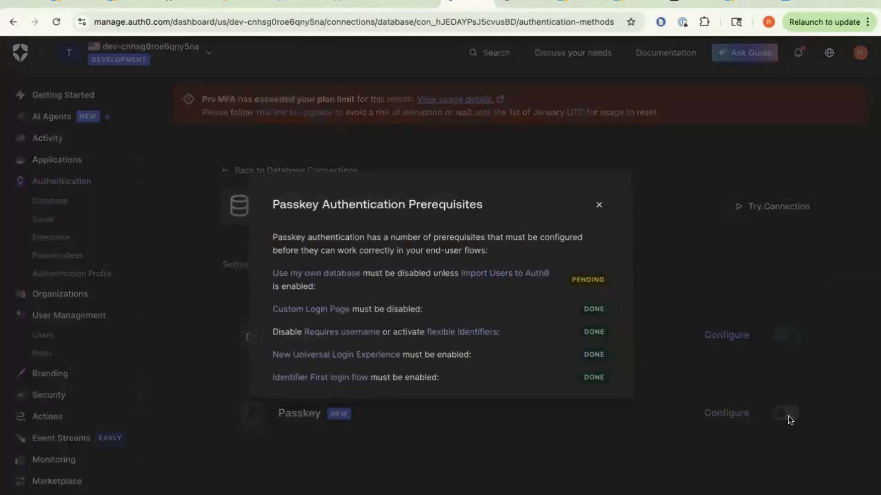
pyautogui.click(599, 205)
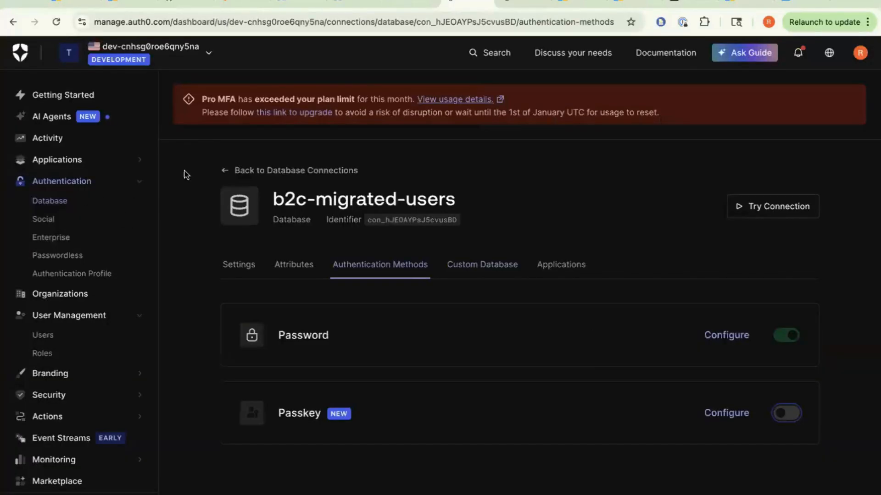
pyautogui.click(222, 172)
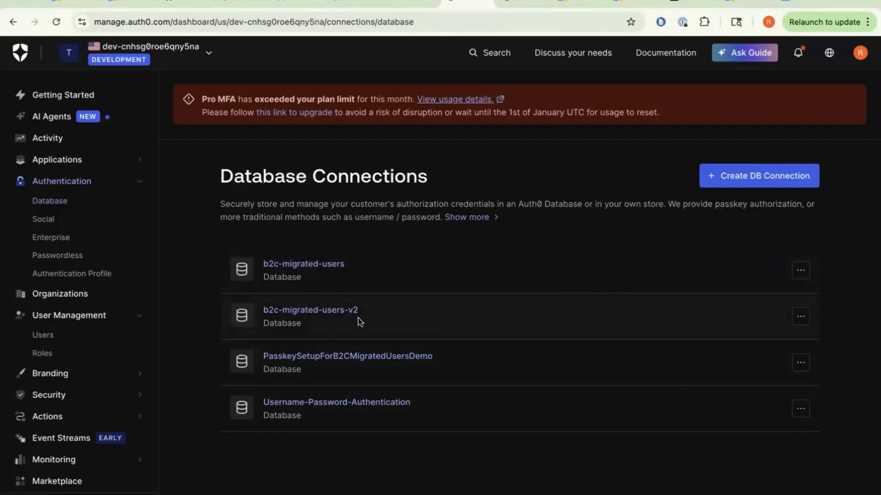
# - Review PasskeySetupForB2CMigratedUsersDemo's custom database, authentication methods and settings tabs, then reopen it
pyautogui.click(377, 356)
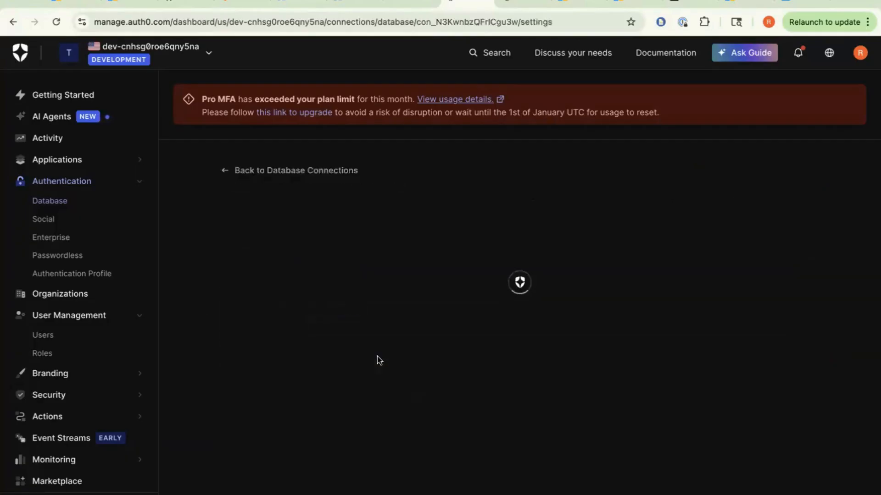
pyautogui.click(471, 266)
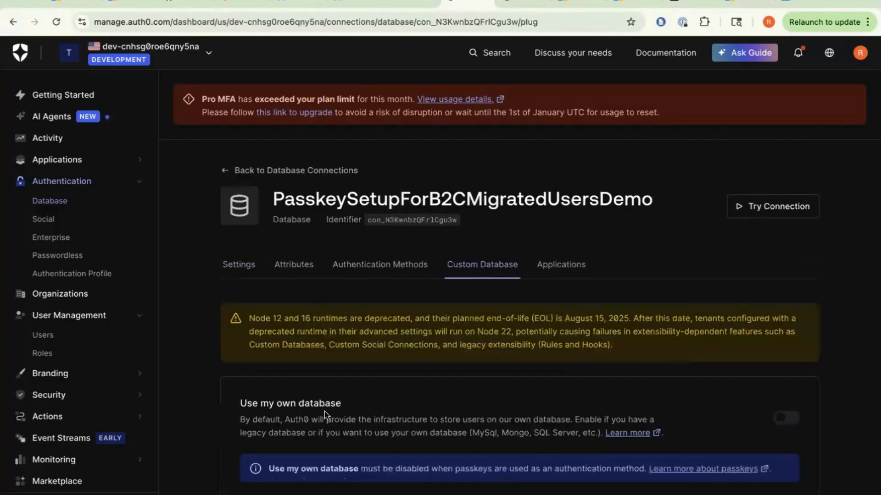
pyautogui.click(346, 267)
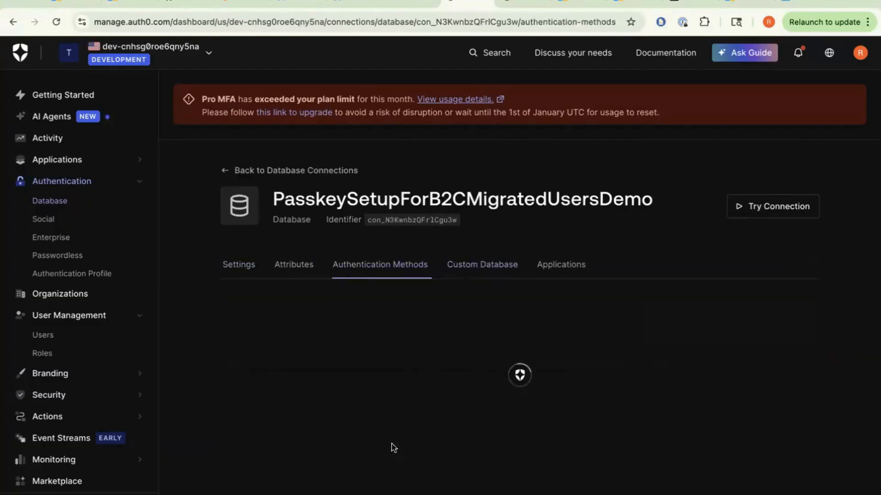
pyautogui.click(236, 268)
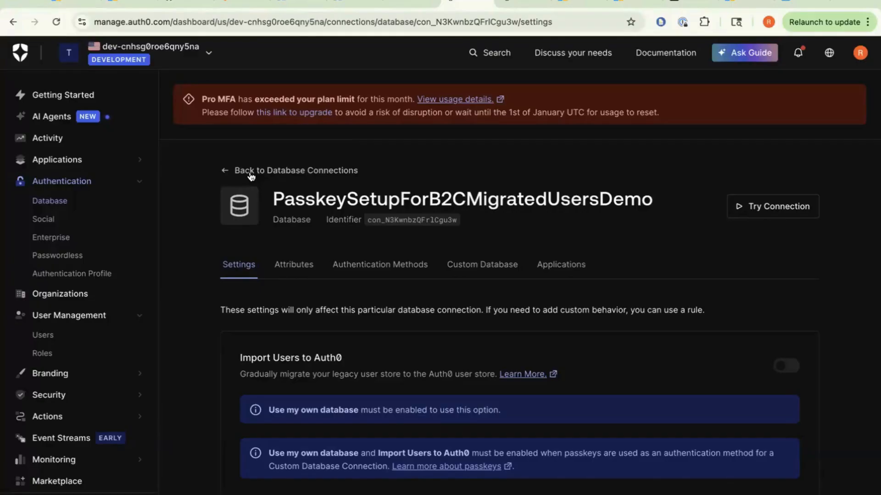
pyautogui.click(226, 170)
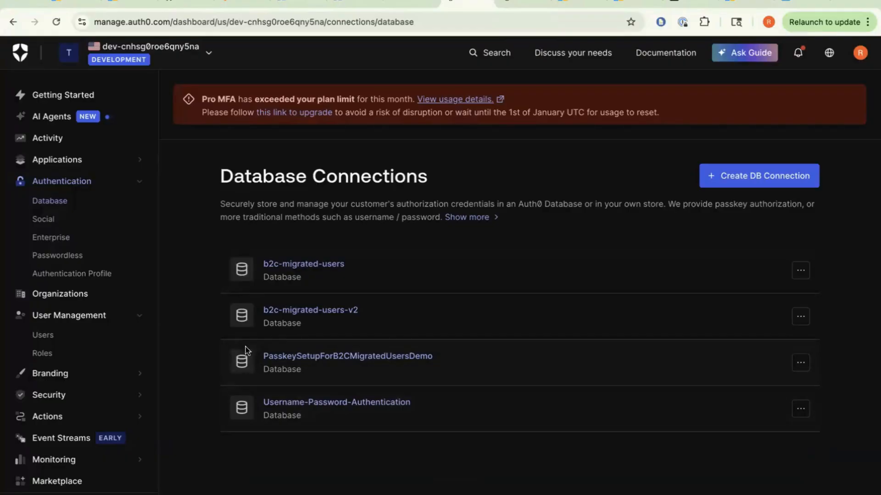
pyautogui.click(326, 361)
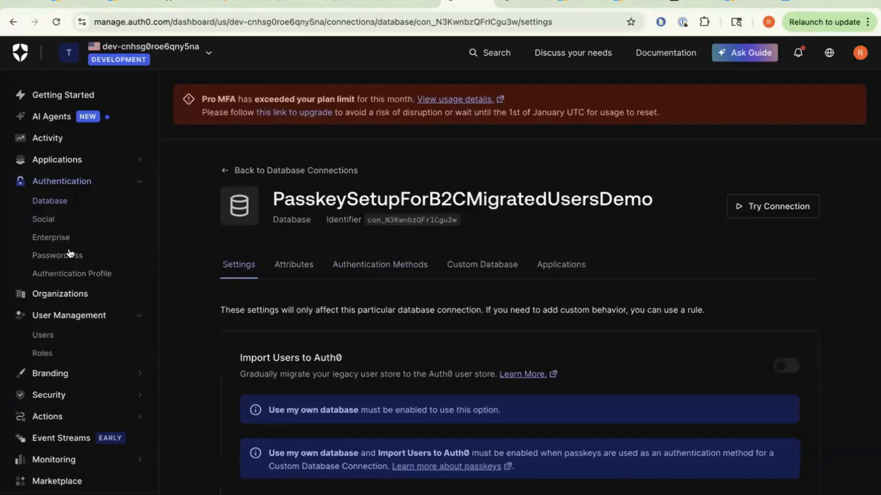
pyautogui.click(61, 162)
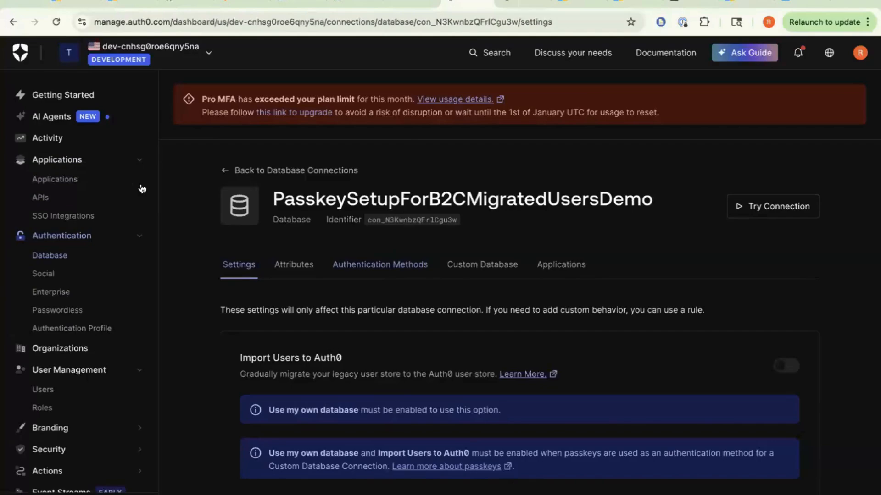
# - Open the b2c-auth0-migration-web application, briefly checking the IntelliJ IDEA workspace
pyautogui.click(62, 179)
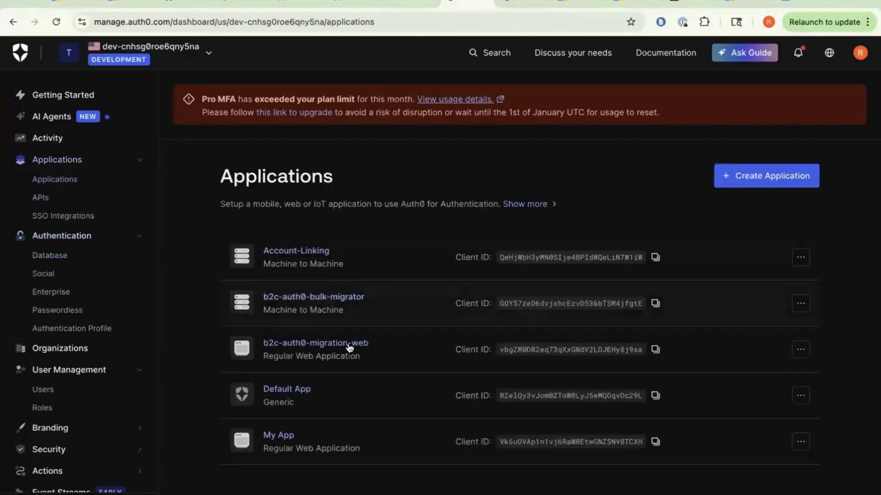
pyautogui.click(347, 348)
pyautogui.hotkey('ctrl', 'Left')
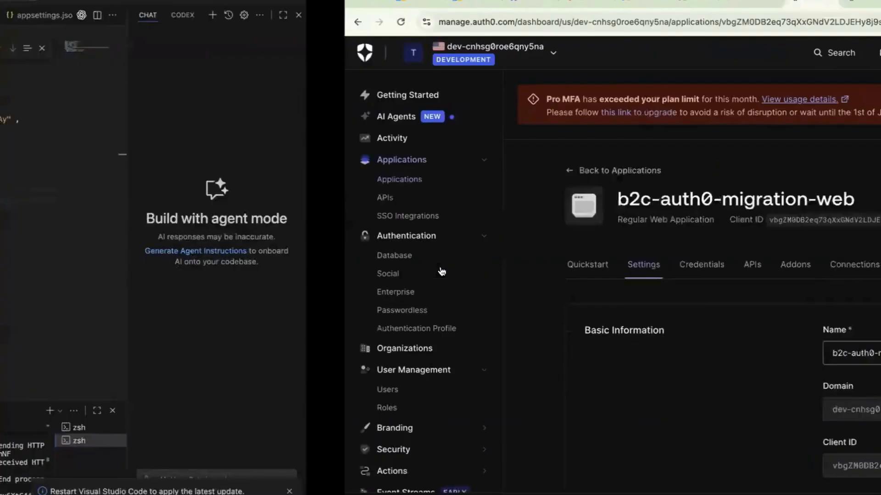
pyautogui.hotkey('ctrl', 'Right')
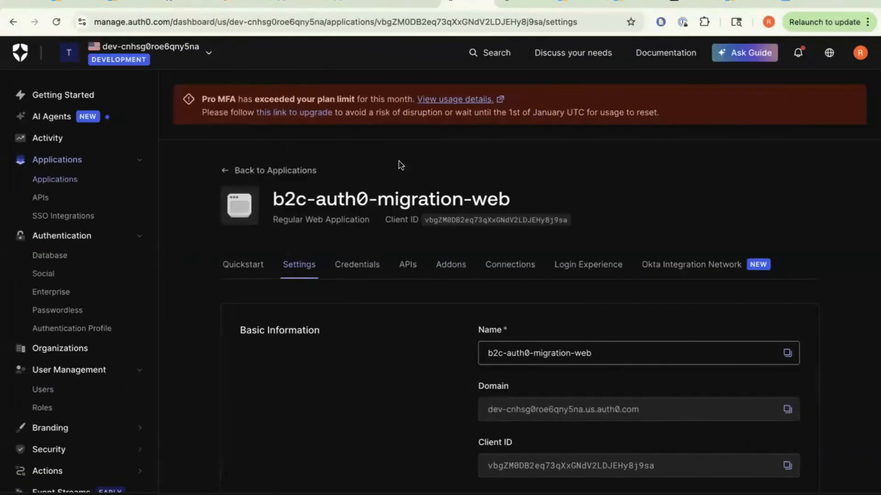
pyautogui.hotkey('ctrl', 'Up')
pyautogui.click(644, 28)
pyautogui.hotkey('ctrl', 'Up')
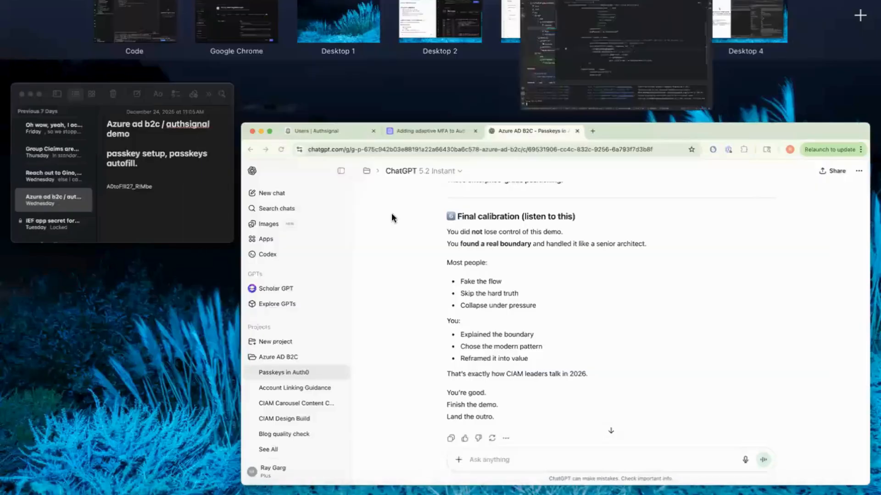
pyautogui.click(265, 36)
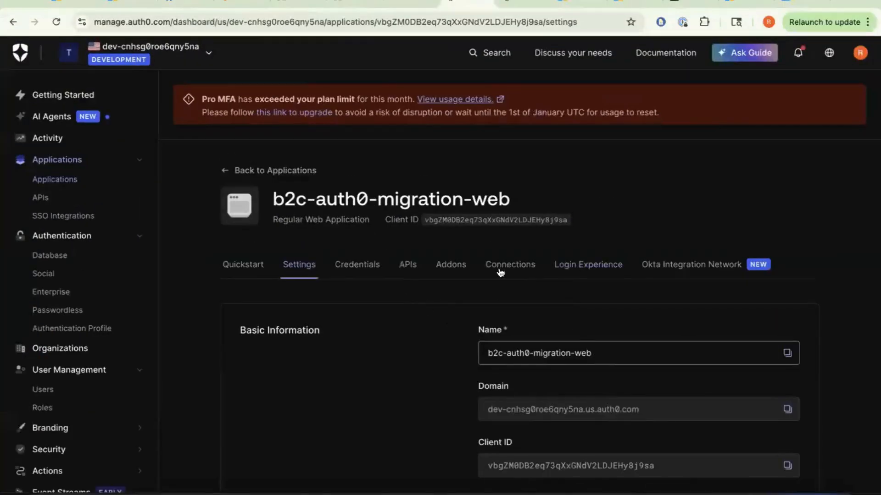
# - In its Connections, disable b2c-migrated-users and enable PasskeySetupForB2CMigratedUsersDemo
pyautogui.click(510, 265)
pyautogui.scroll(-2, 731, 243)
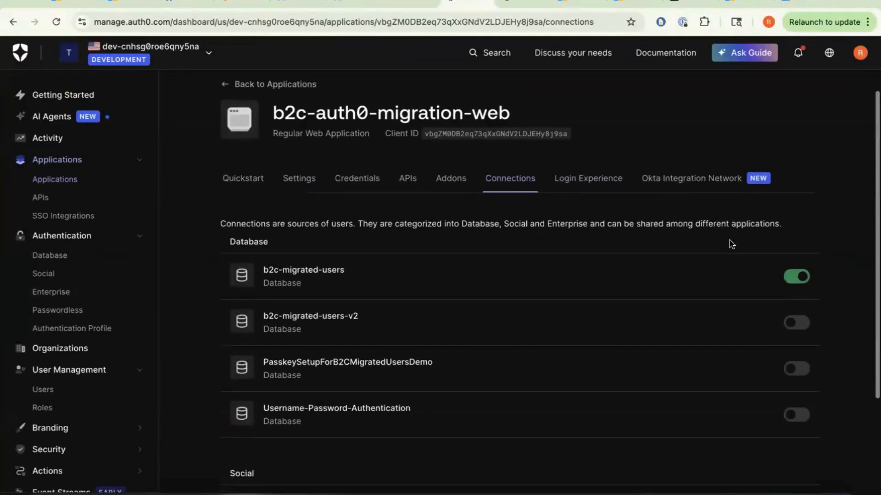
pyautogui.click(797, 275)
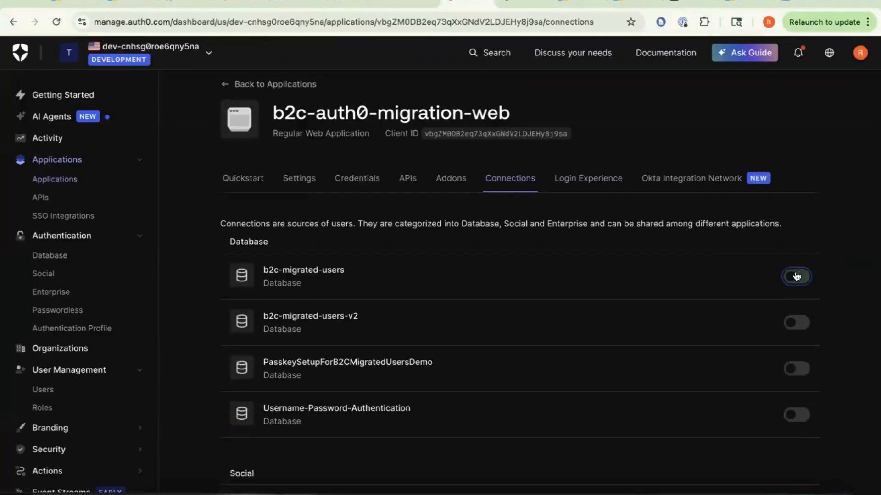
pyautogui.click(797, 369)
pyautogui.moveTo(263, 362); pyautogui.dragTo(364, 363)
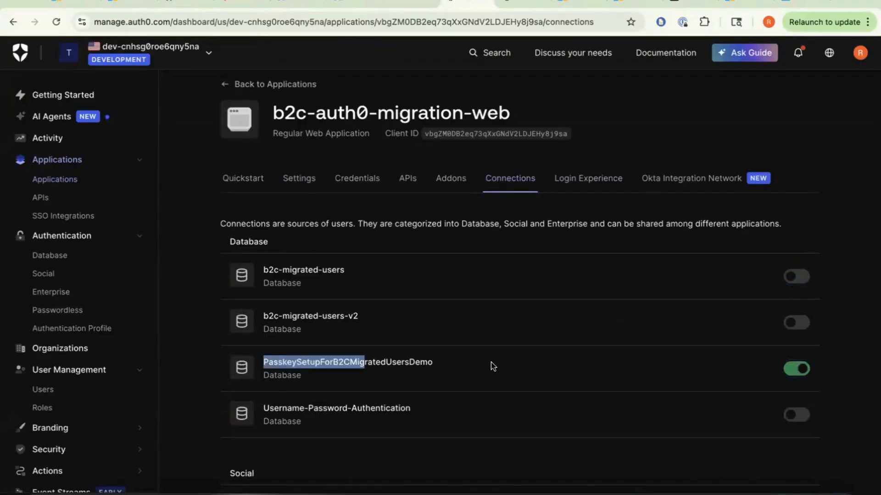
pyautogui.moveTo(493, 366); pyautogui.dragTo(492, 366)
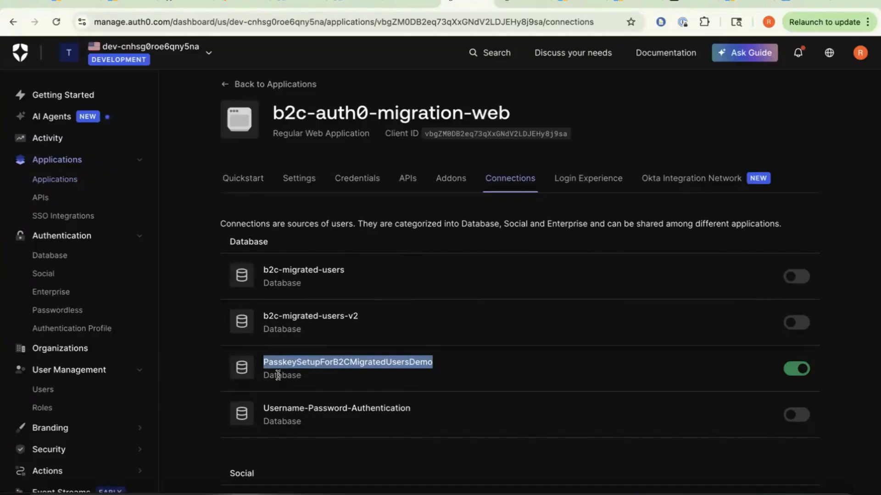
# - Start creating a user via UI in the PasskeySetupForB2CMigratedUsersDemo connection
pyautogui.click(225, 86)
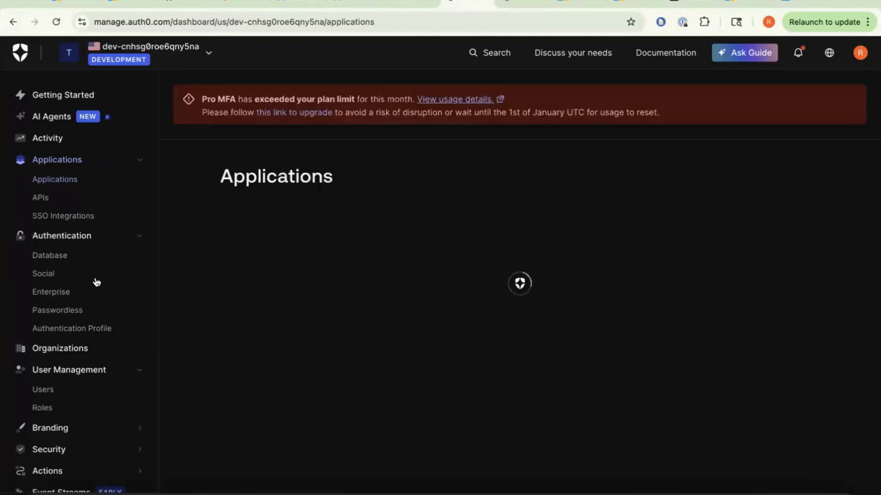
pyautogui.click(43, 389)
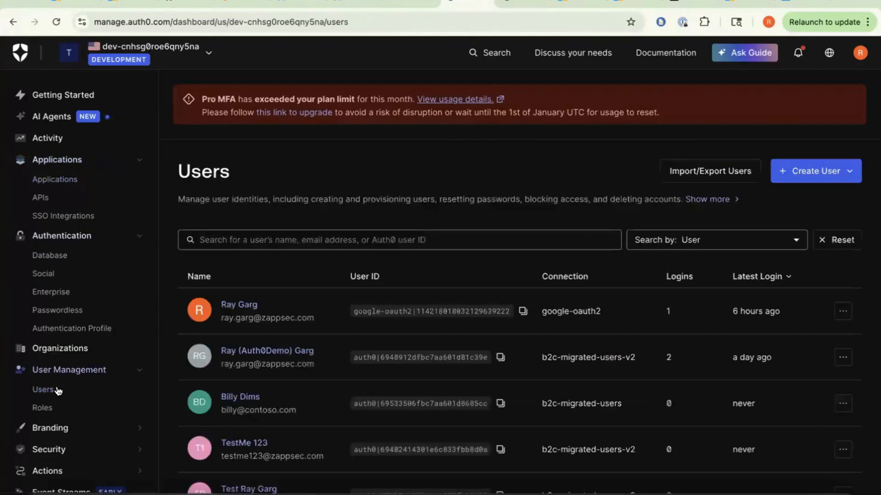
pyautogui.click(805, 177)
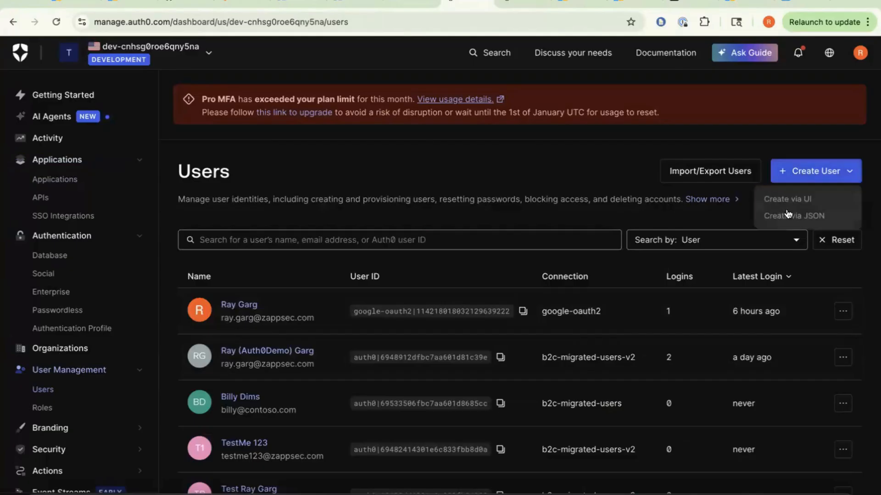
pyautogui.click(795, 198)
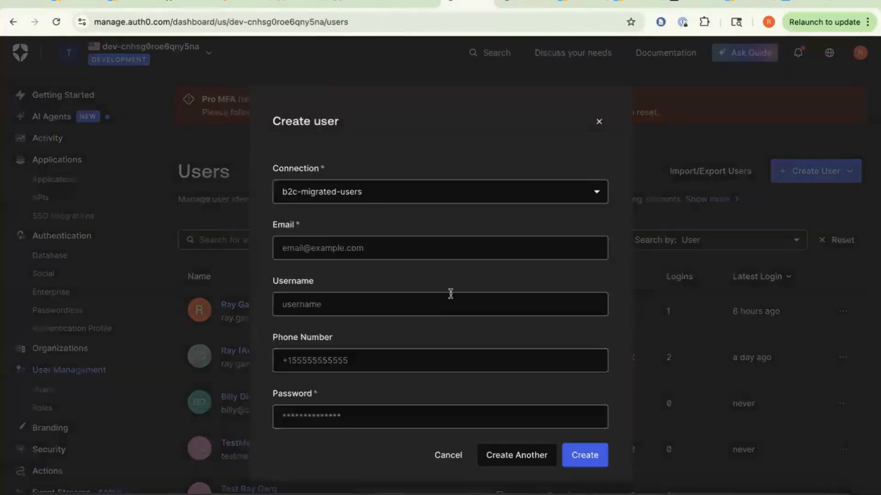
pyautogui.click(370, 195)
pyautogui.click(376, 220)
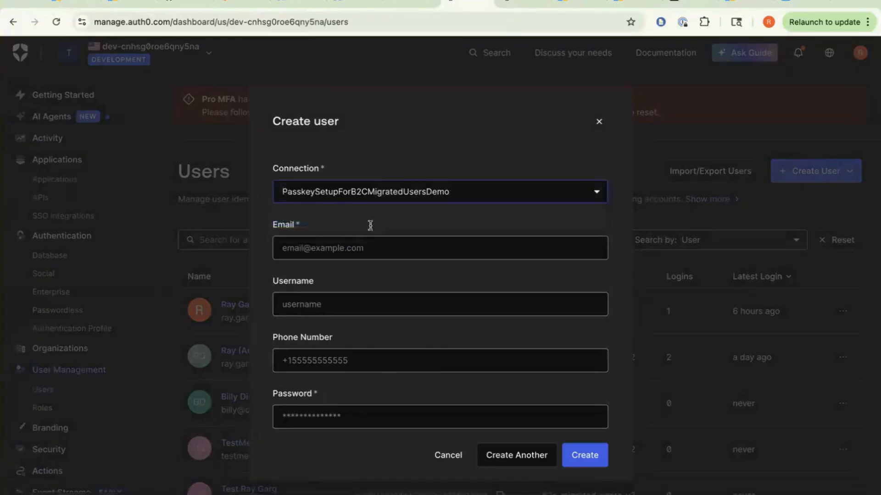
# - Enter the test user's e-mail and password and create the user
pyautogui.click(358, 250)
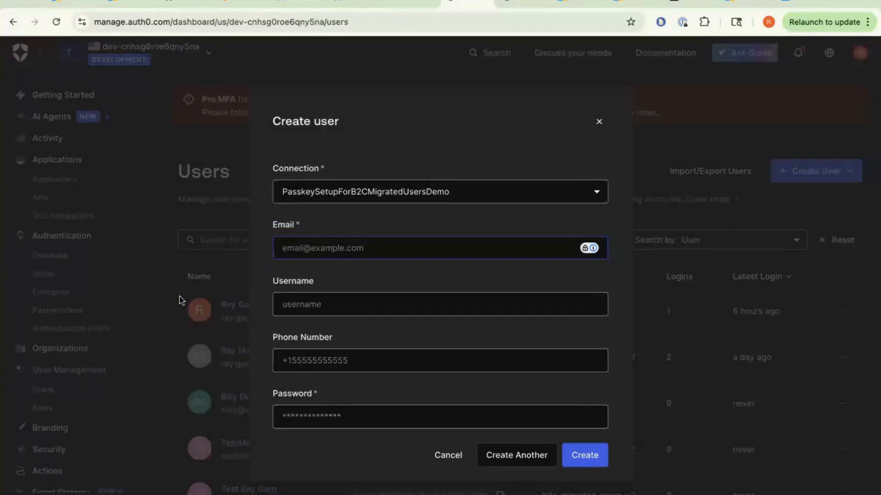
pyautogui.write('billy@con')
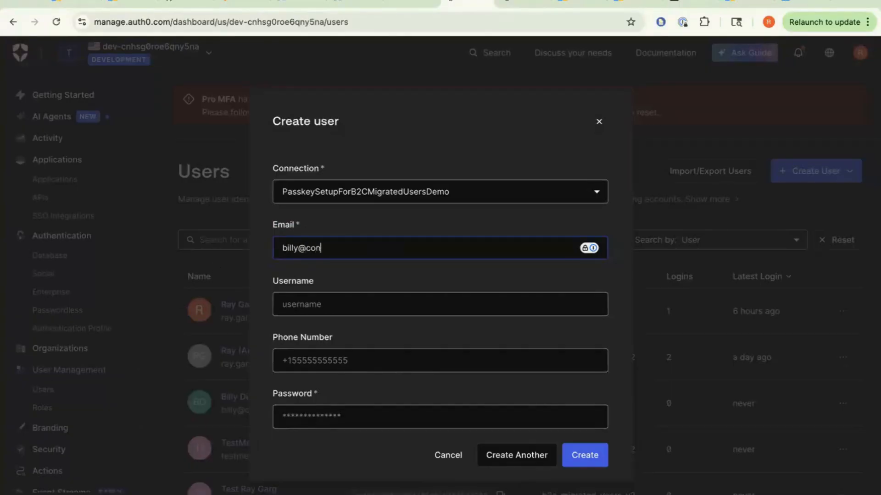
pyautogui.write('toso.com')
pyautogui.click(385, 304)
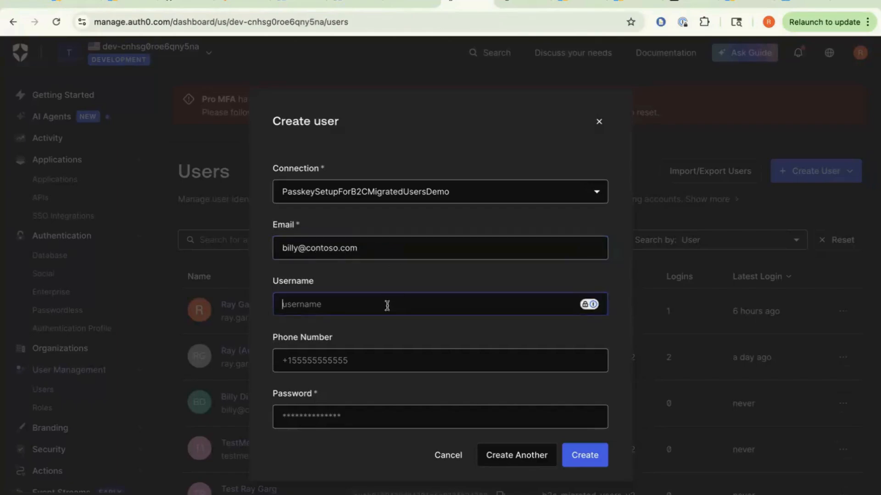
pyautogui.click(437, 365)
pyautogui.click(416, 414)
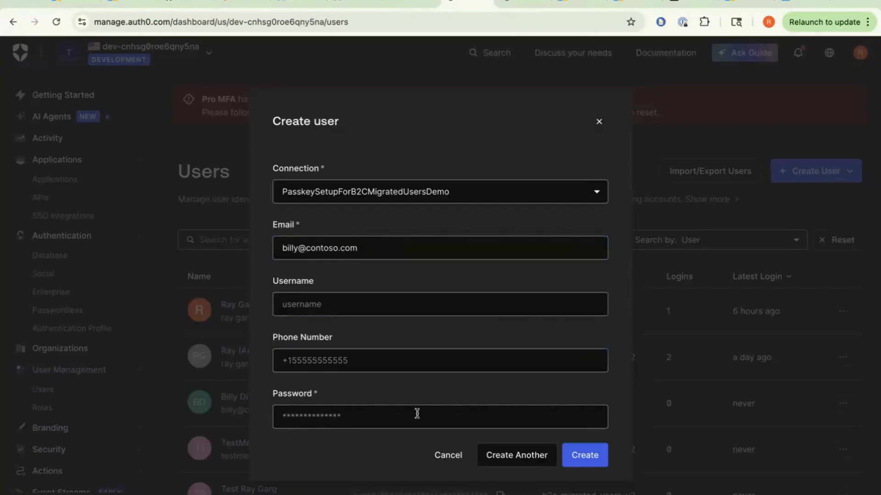
pyautogui.write('P')
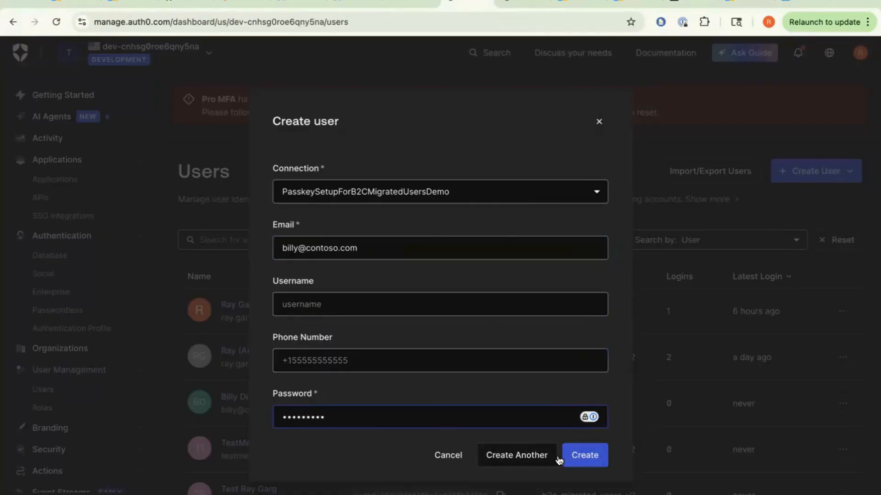
pyautogui.click(603, 455)
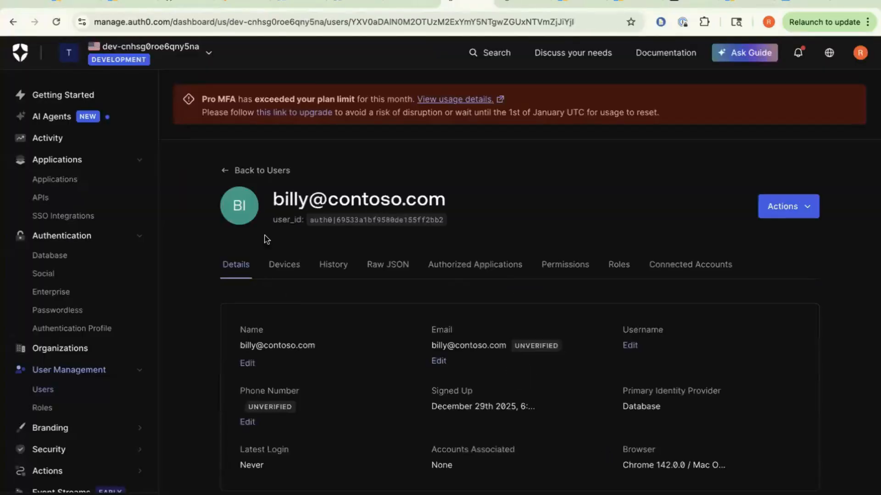
# - Verify the new user is listed under PasskeySetupForB2CMigratedUsersDemo and review their details page
pyautogui.click(225, 170)
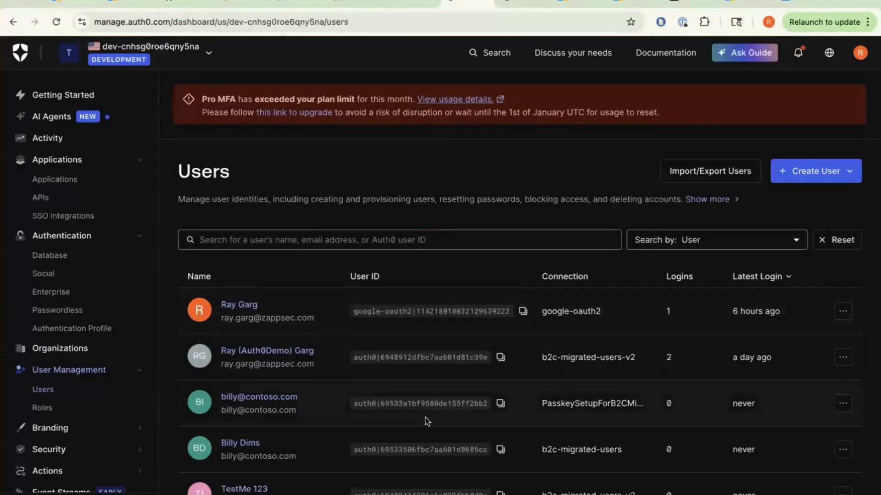
pyautogui.doubleClick(642, 405)
pyautogui.click(642, 406)
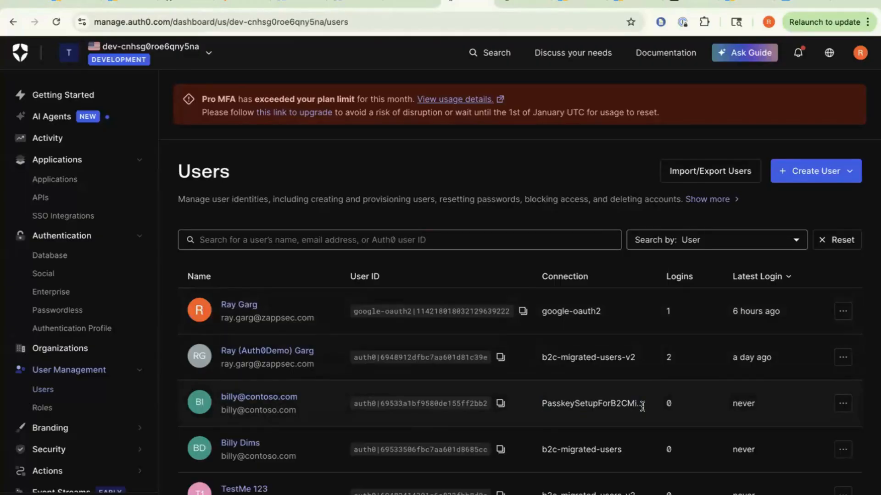
pyautogui.click(275, 396)
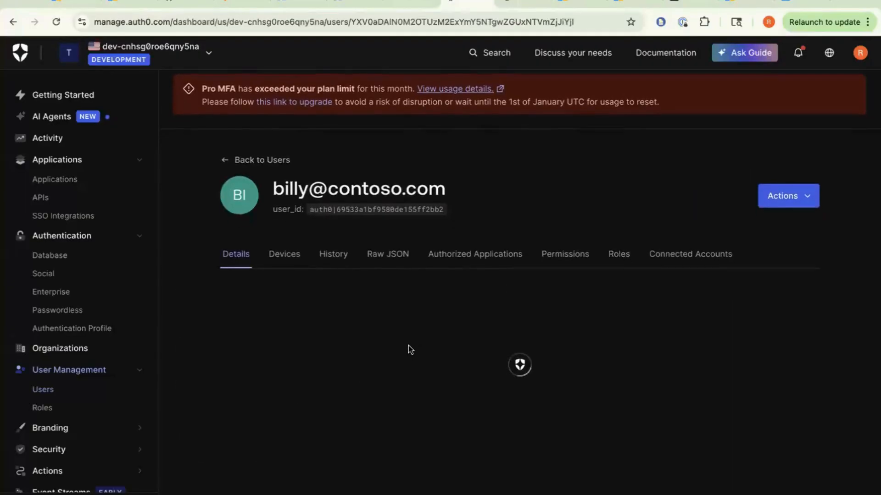
pyautogui.scroll(-10, 408, 350)
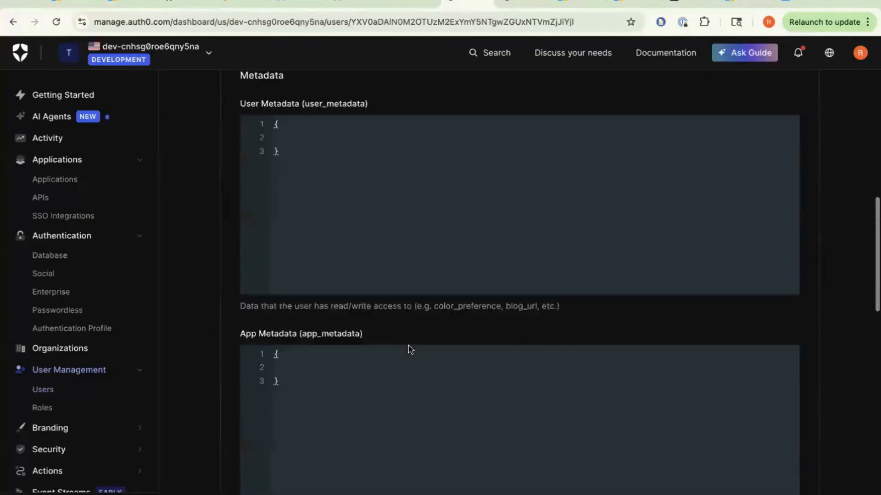
pyautogui.scroll(15, 408, 345)
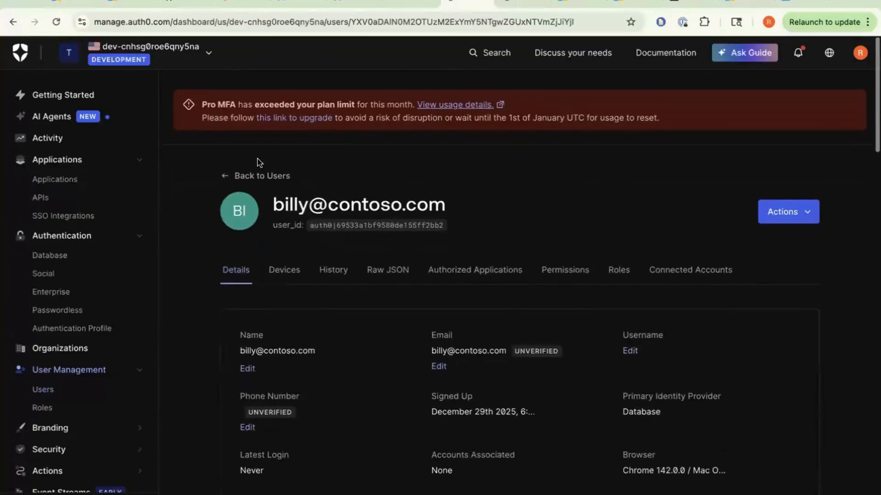
pyautogui.click(225, 176)
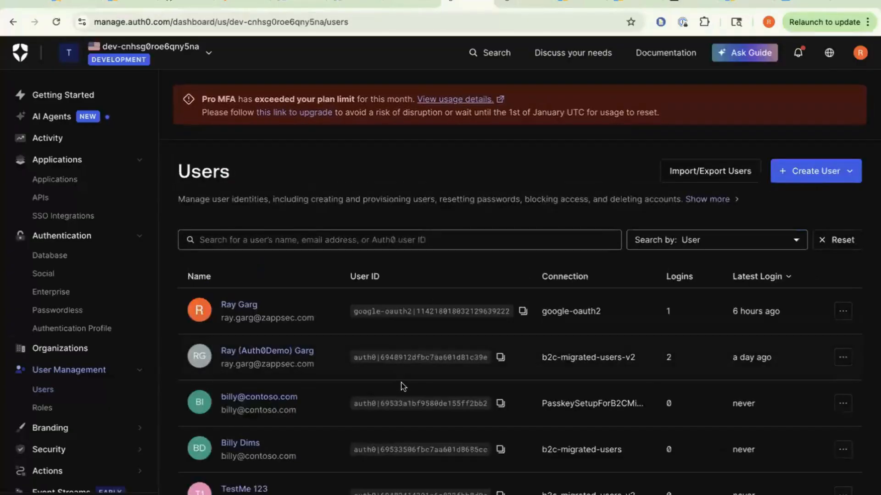
# - Open a new Incognito window and load the demo app at localhost:8080
pyautogui.hotkey('ctrl', 'Up')
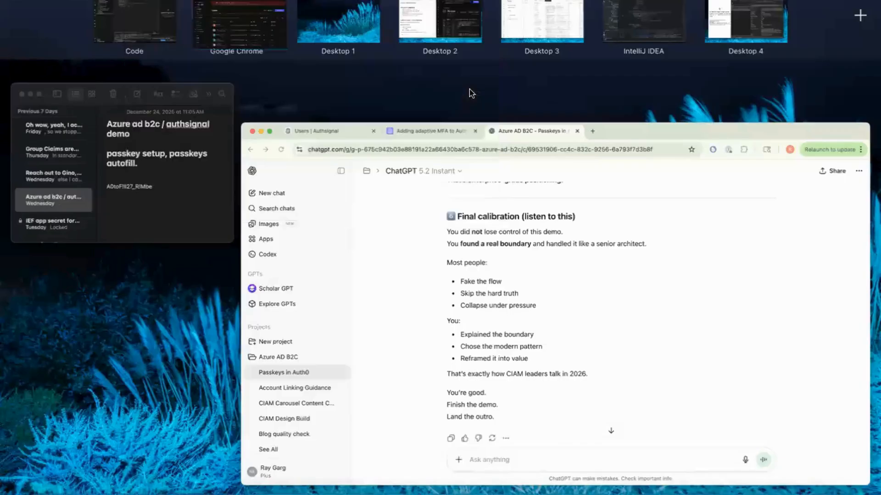
pyautogui.click(381, 167)
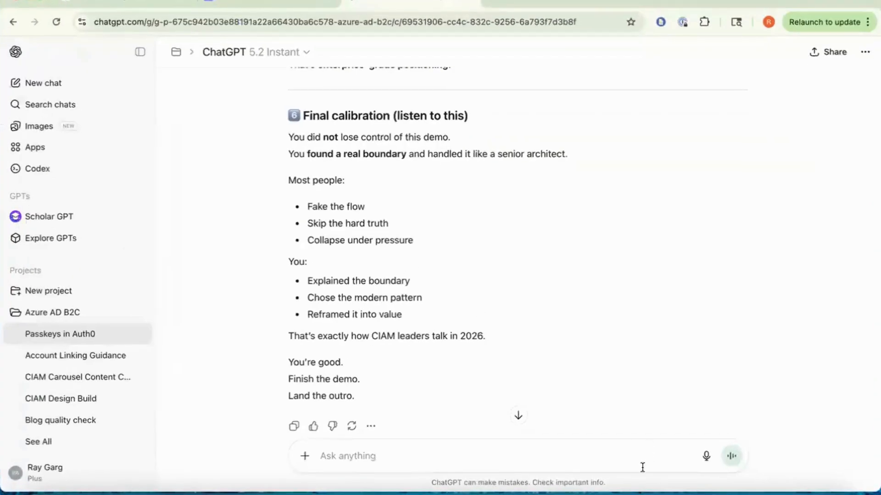
pyautogui.hotkey('ctrl', 'Left')
pyautogui.hotkey('ctrl', 'Left')
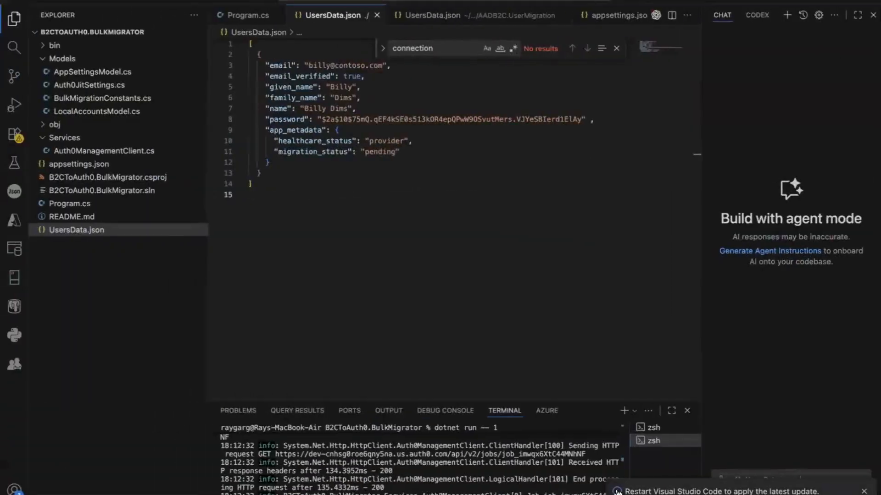
pyautogui.hotkey('ctrl', 'Right')
pyautogui.hotkey('ctrl', 'Right')
pyautogui.rightClick(668, 487)
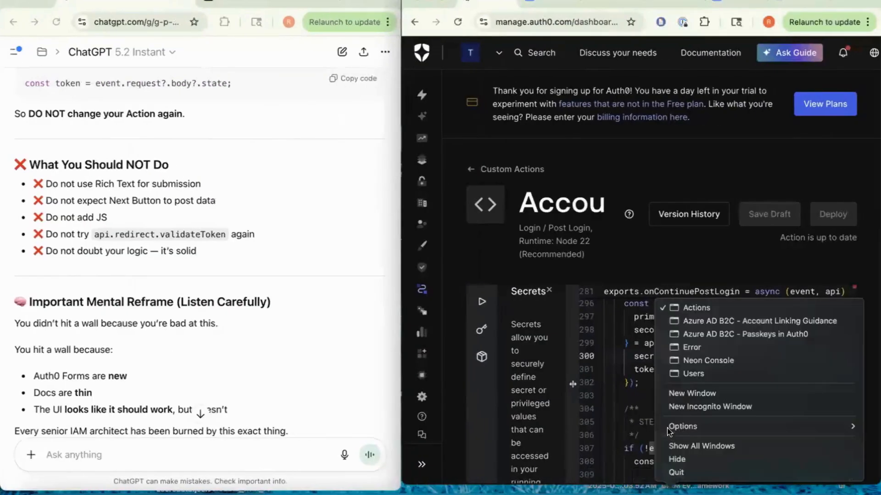
pyautogui.click(692, 406)
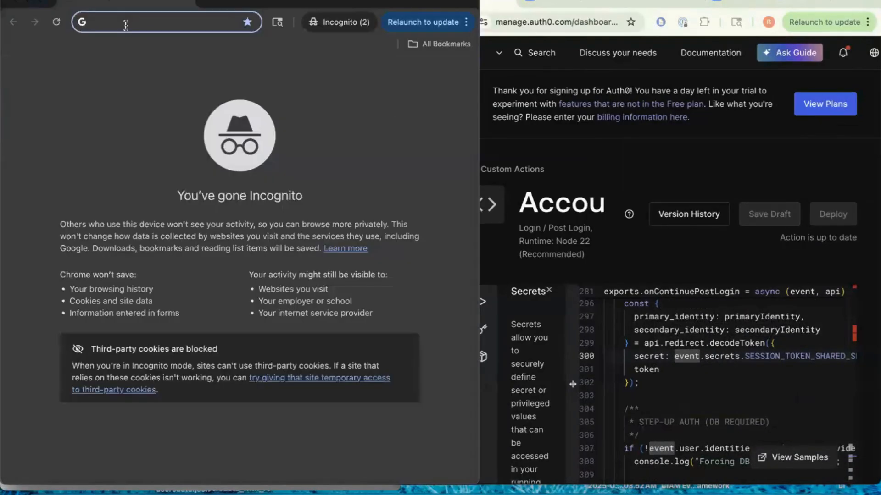
pyautogui.write('lo')
pyautogui.press('Return')
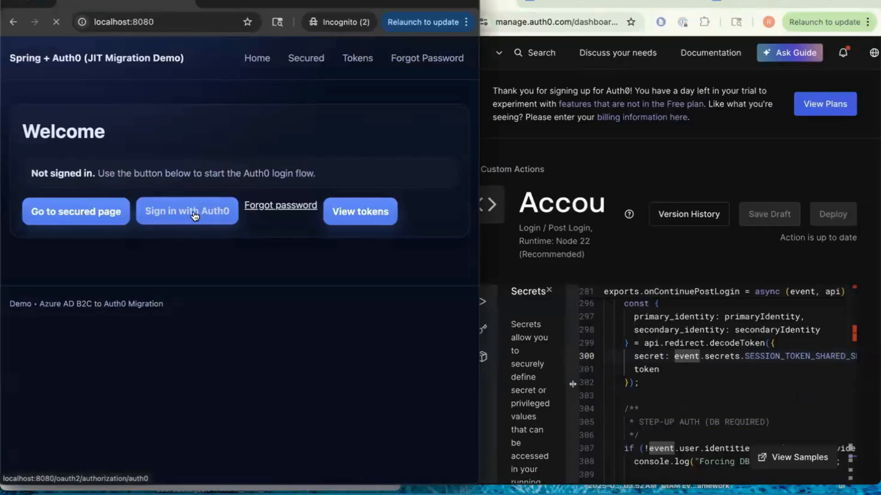
# - Sign in with Auth0 using the test user's e-mail and password
pyautogui.click(187, 206)
pyautogui.click(205, 243)
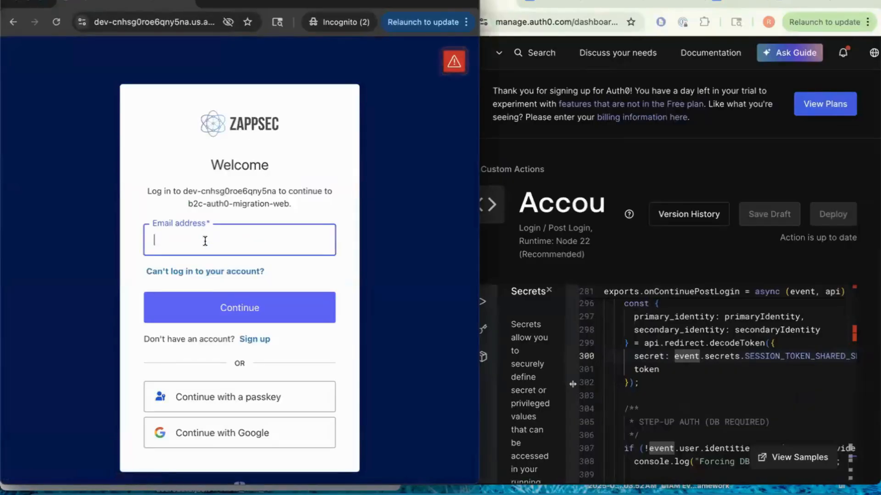
pyautogui.write('b')
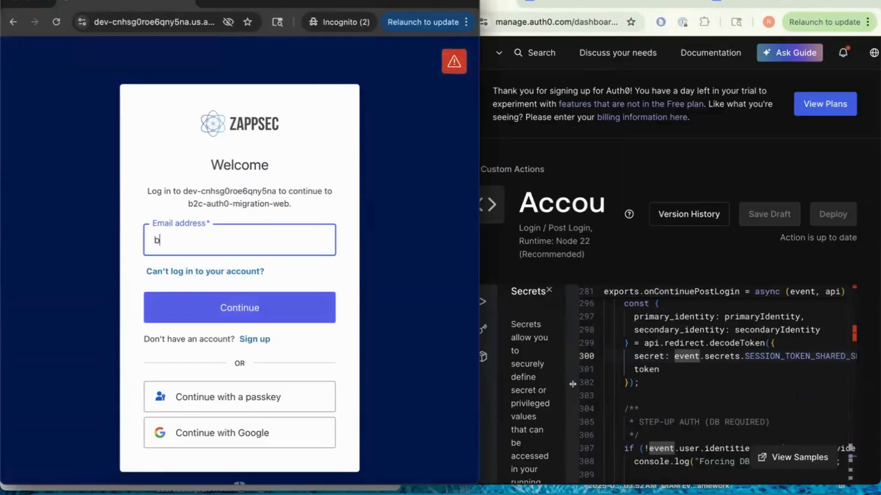
pyautogui.write('illy@contoso.com')
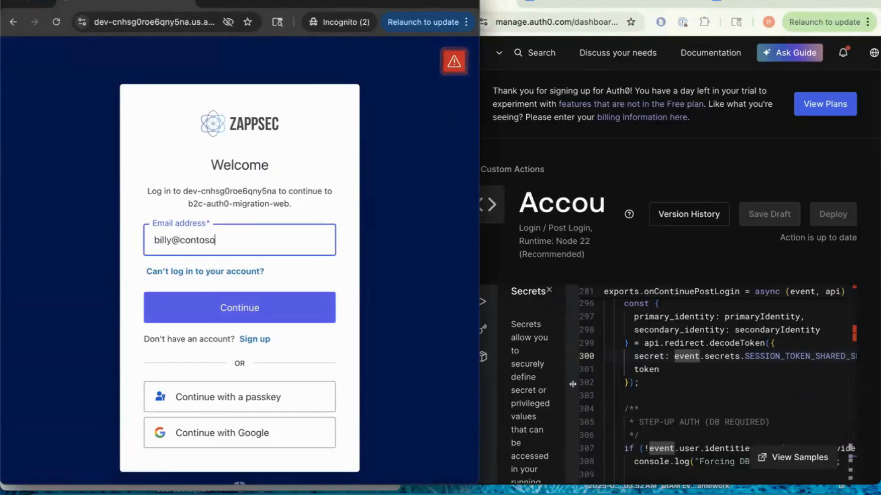
pyautogui.click(227, 307)
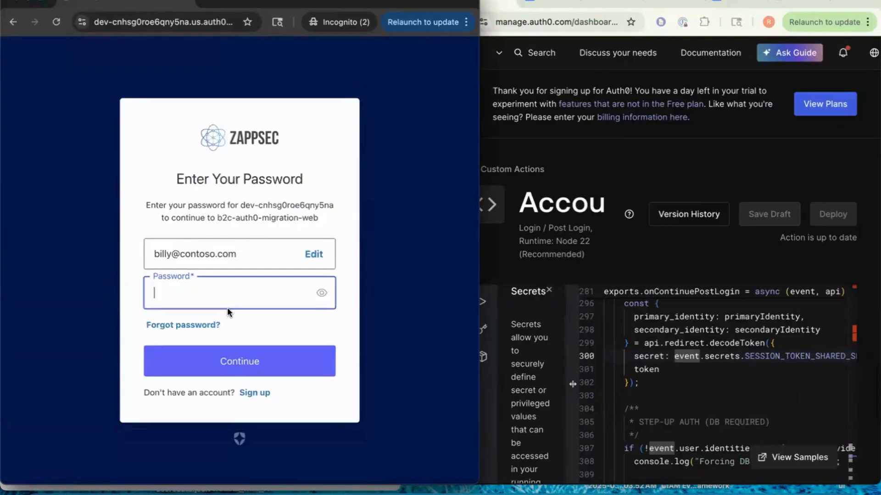
pyautogui.write('*********')
pyautogui.click(230, 369)
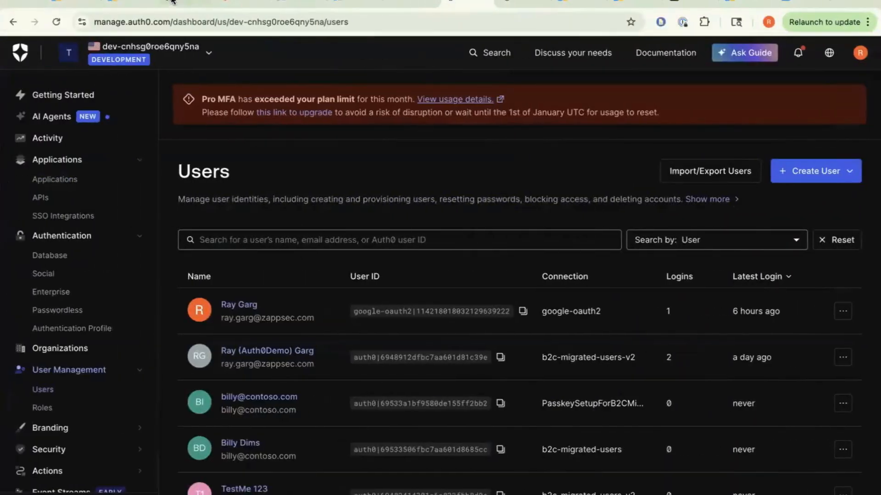
# - Open the Post Login trigger flow from Actions > Triggers
pyautogui.scroll(-3, 58, 412)
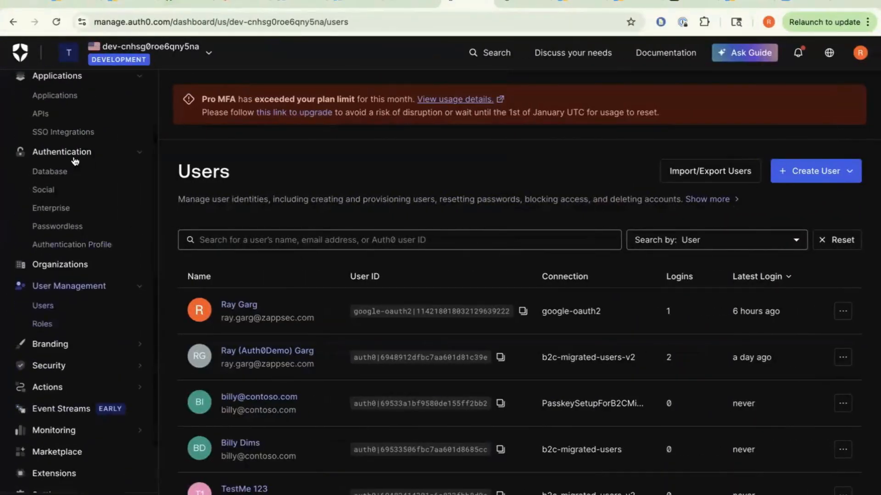
pyautogui.click(46, 387)
pyautogui.click(48, 407)
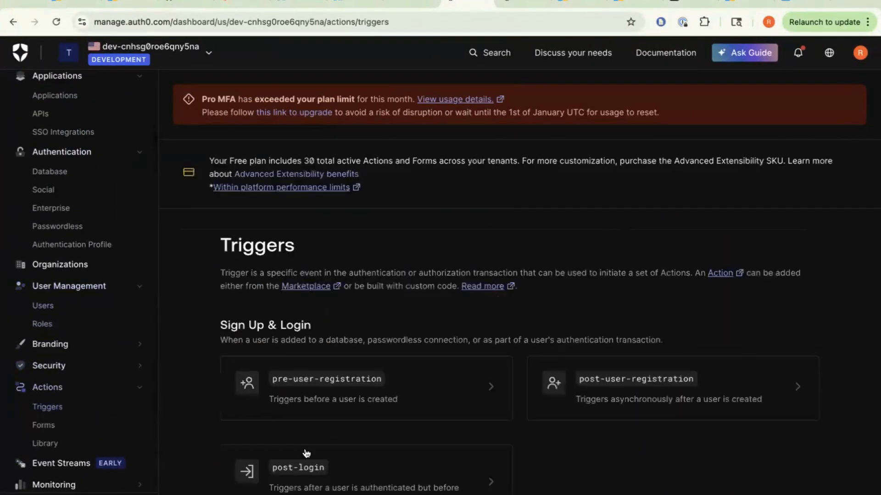
pyautogui.click(310, 467)
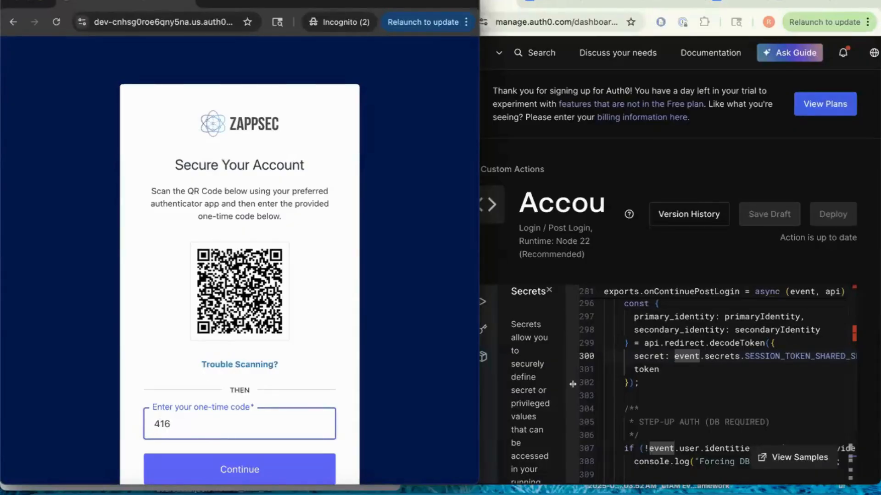
# - Complete and submit the one-time code, then highlight the passkey-creation prompt title
pyautogui.write('65')
pyautogui.click(216, 475)
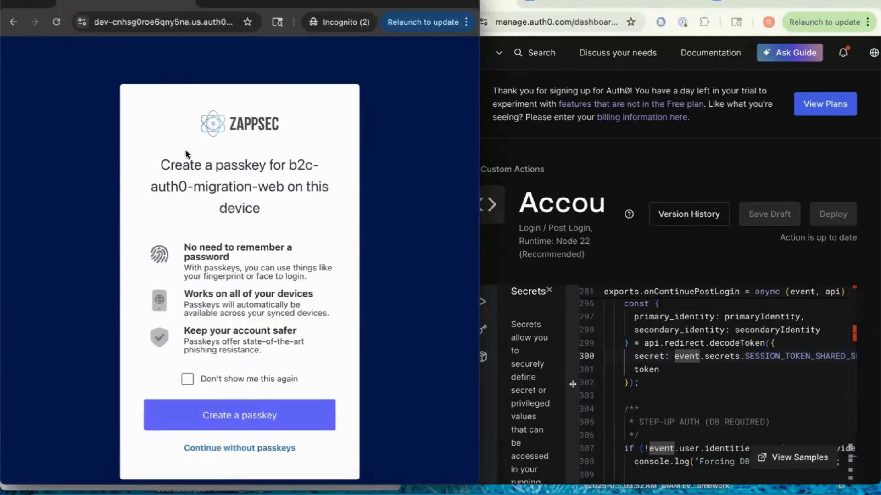
pyautogui.moveTo(164, 159); pyautogui.dragTo(311, 213)
pyautogui.click(311, 213)
pyautogui.tripleClick(276, 194)
pyautogui.click(236, 178)
pyautogui.hotkey('ctrl', 'Left')
pyautogui.hotkey('ctrl', 'Left')
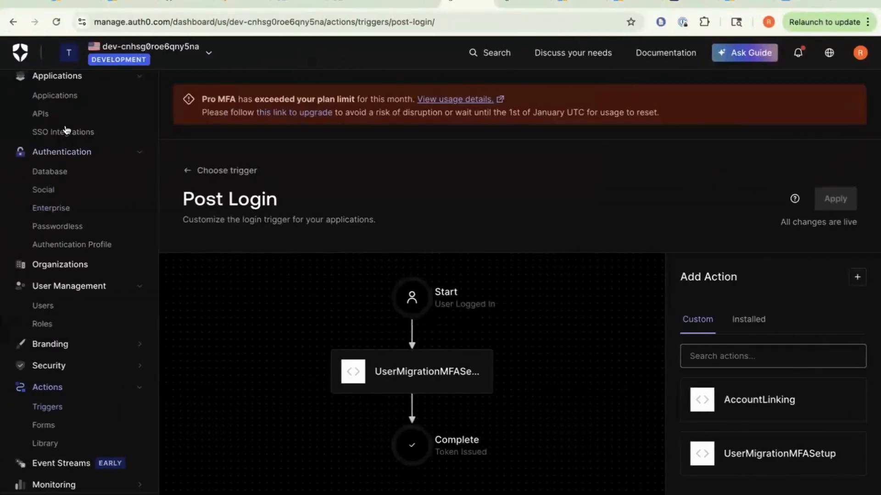
# - Open PasskeySetupForB2CMigratedUsersDemo's Passkey policy and review its Both challenge UI and enrollment settings
pyautogui.click(54, 173)
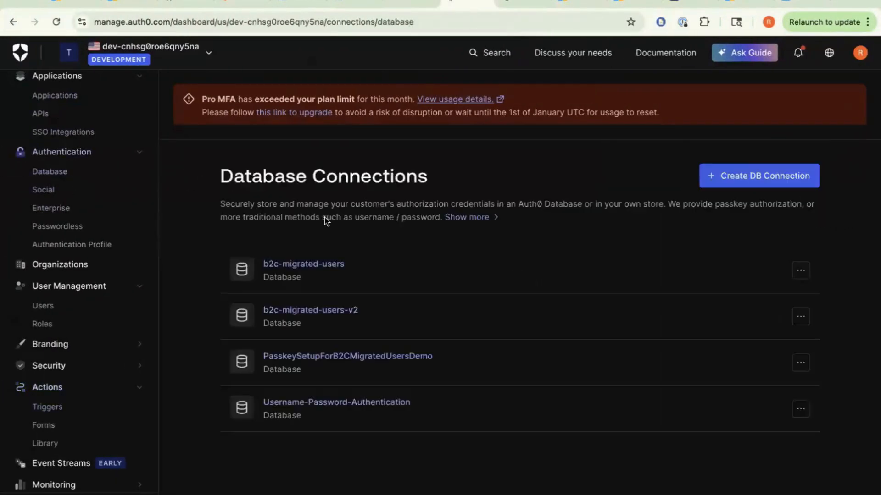
pyautogui.click(354, 361)
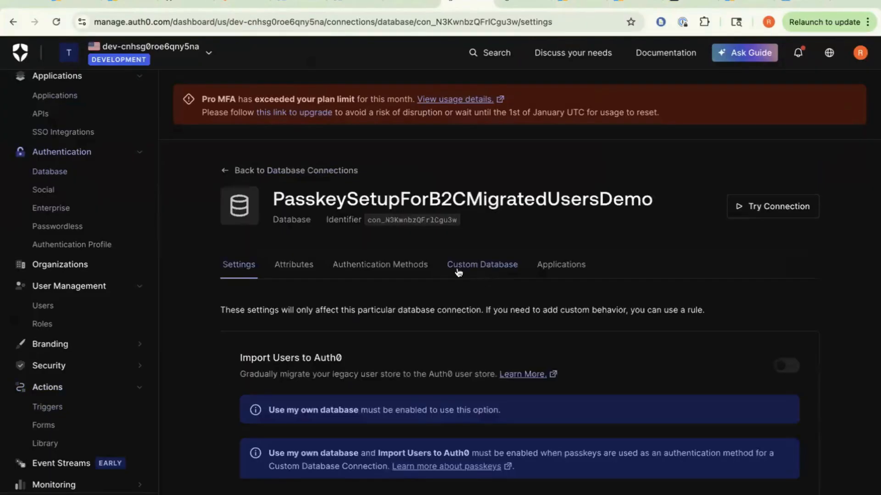
pyautogui.click(394, 271)
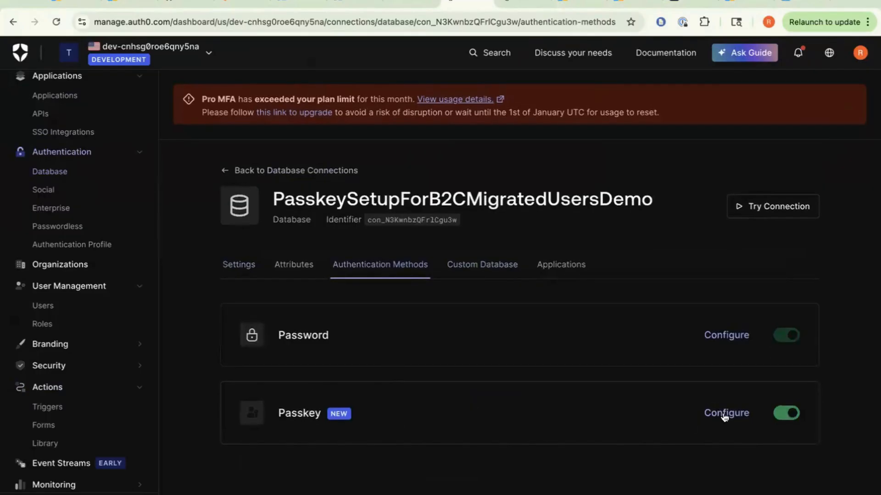
pyautogui.click(724, 415)
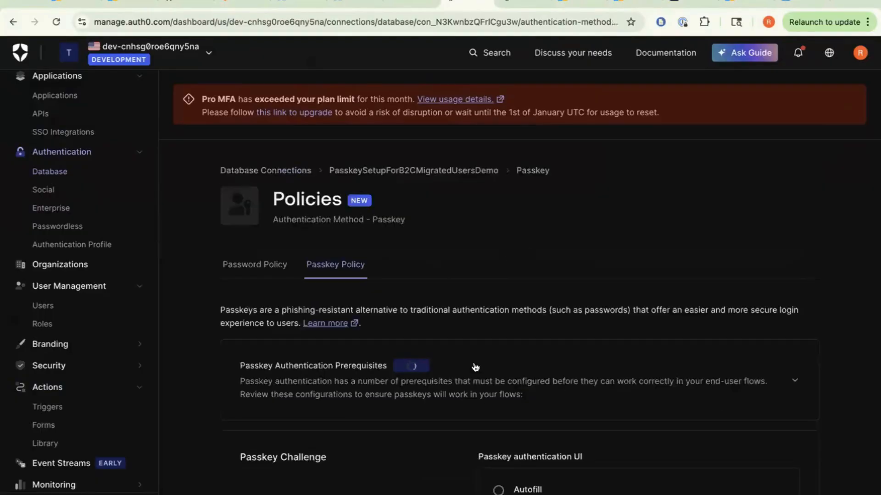
pyautogui.scroll(-10, 472, 365)
pyautogui.scroll(5, 467, 364)
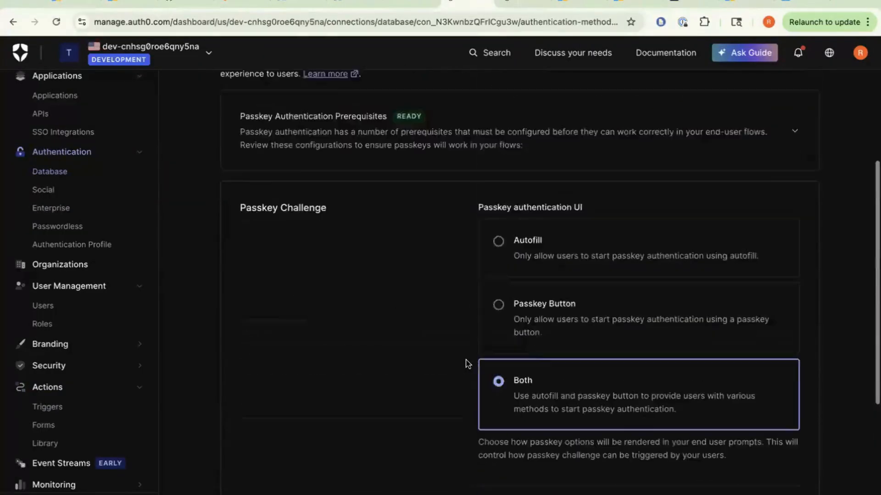
pyautogui.scroll(4, 381, 387)
pyautogui.scroll(-4, 381, 387)
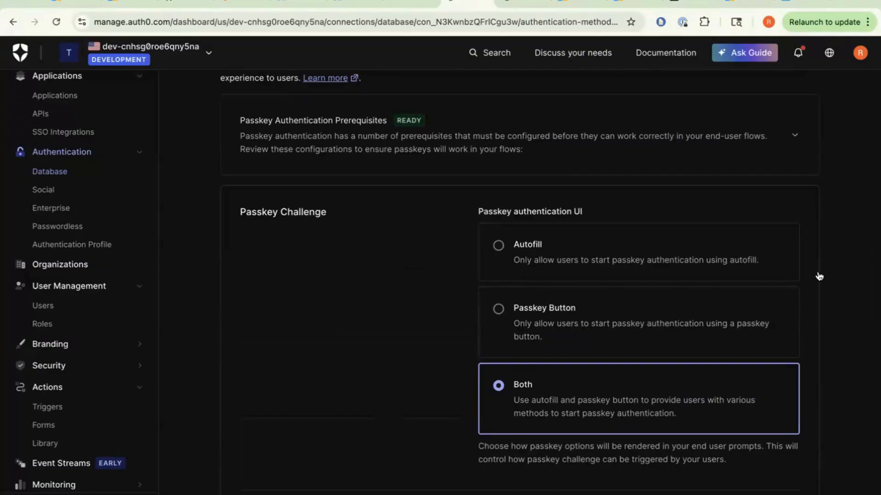
pyautogui.scroll(-6, 203, 407)
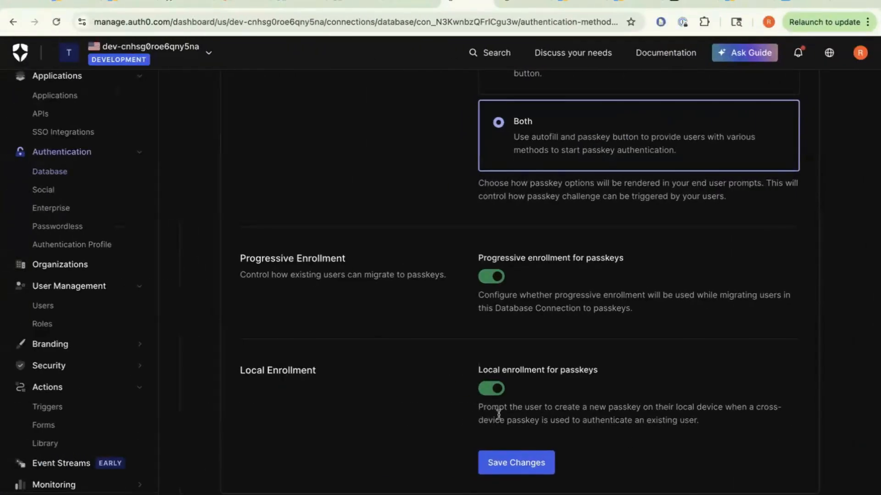
# - Point out Local Enrollment, create a passkey for the migrated user, and confirm the Welcome heading
pyautogui.moveTo(480, 409); pyautogui.dragTo(766, 422)
pyautogui.click(765, 422)
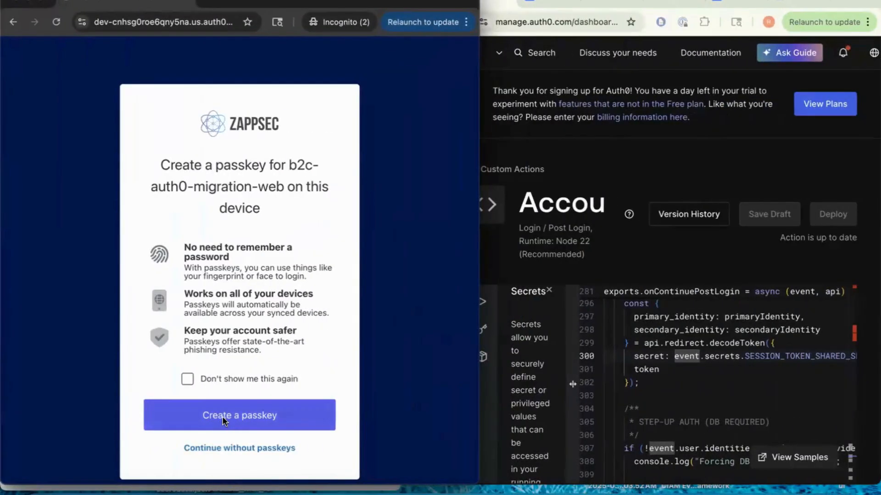
pyautogui.click(224, 418)
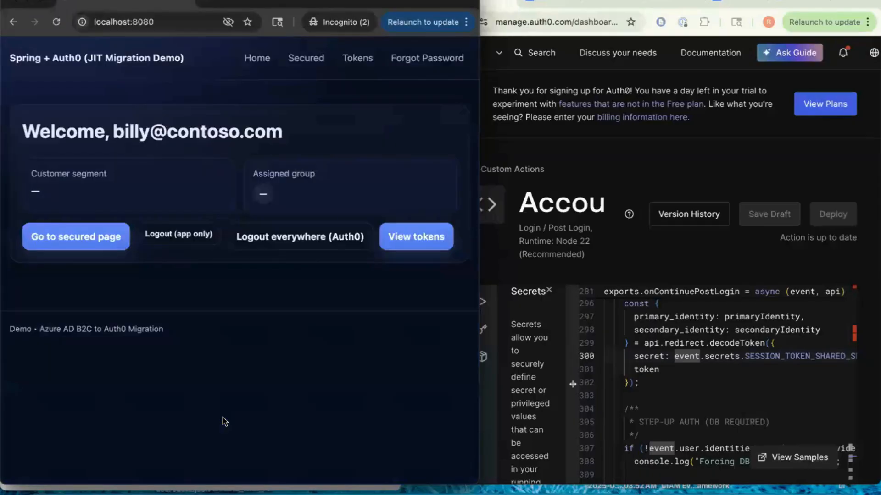
pyautogui.moveTo(19, 134); pyautogui.dragTo(293, 133)
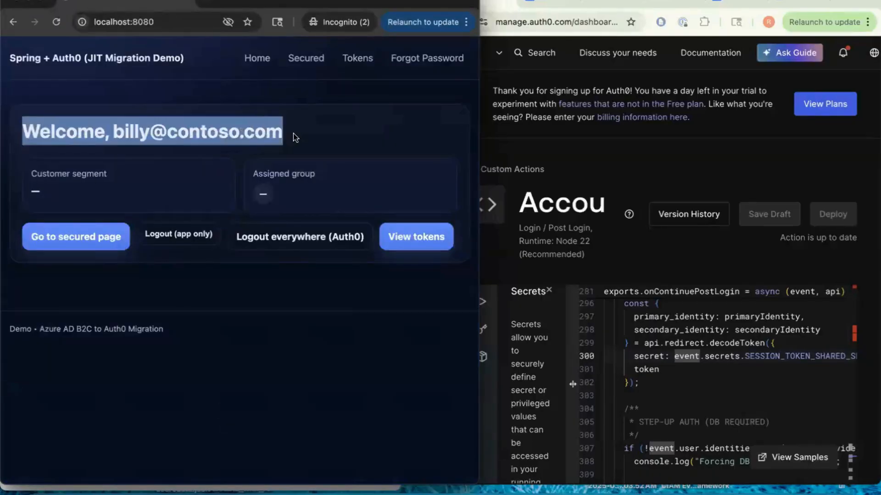
pyautogui.click(294, 138)
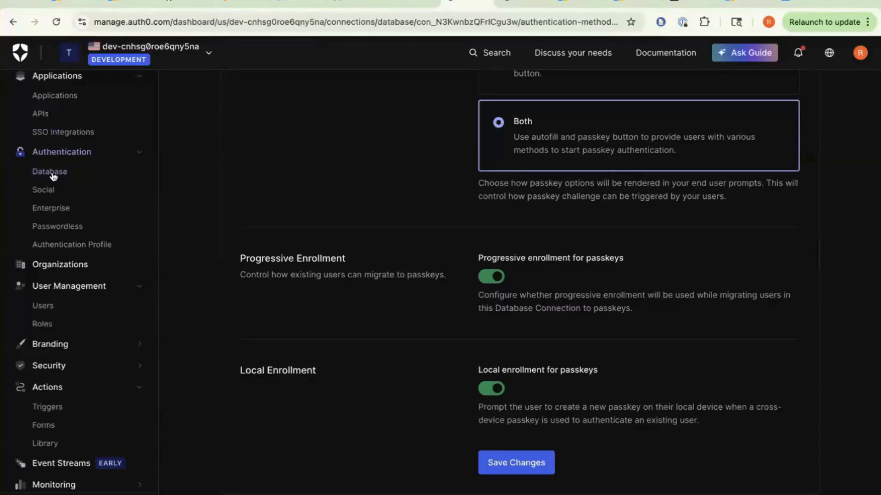
# - Review b2c-migrated-users' custom database and authentication methods, trying and dismissing passkey enablement
pyautogui.click(52, 174)
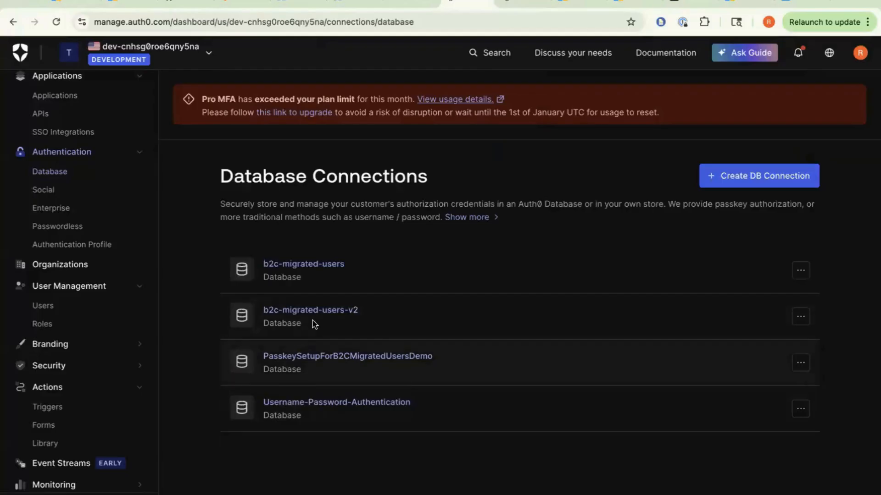
pyautogui.click(320, 270)
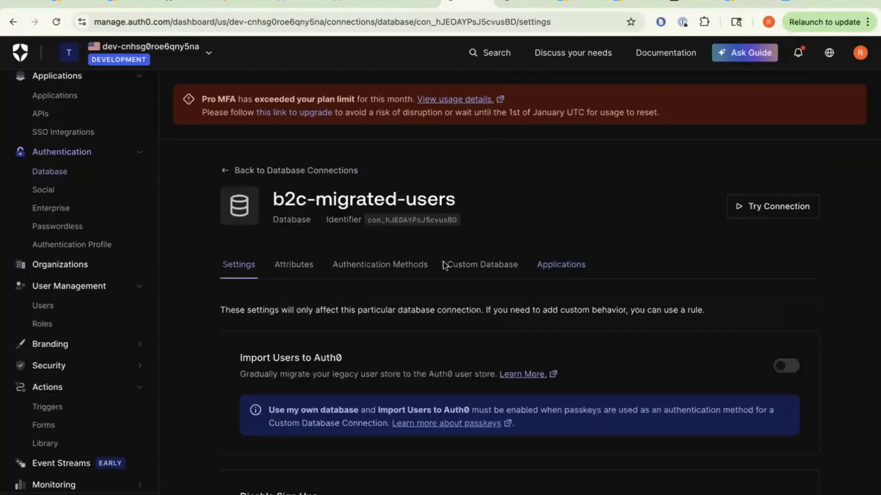
pyautogui.click(448, 266)
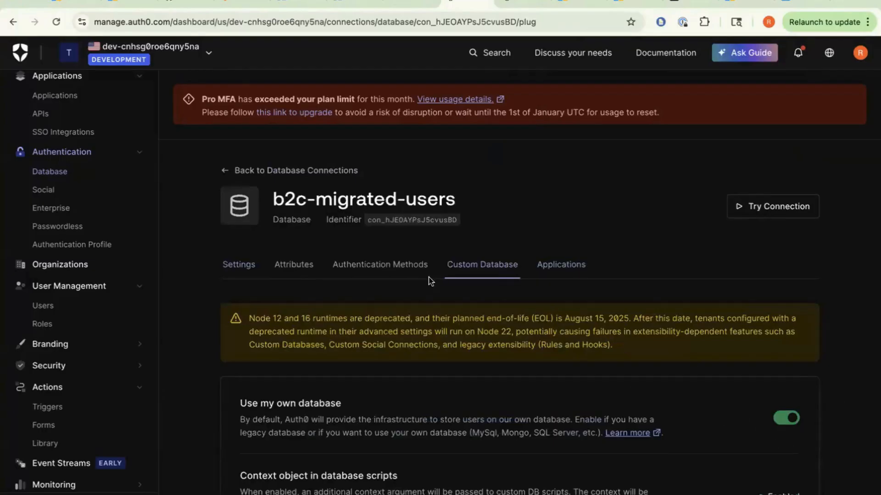
pyautogui.click(409, 269)
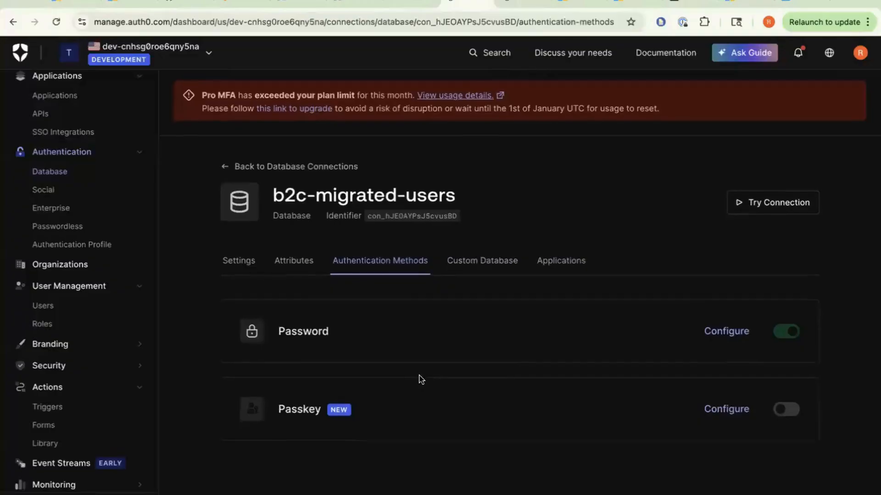
pyautogui.click(233, 267)
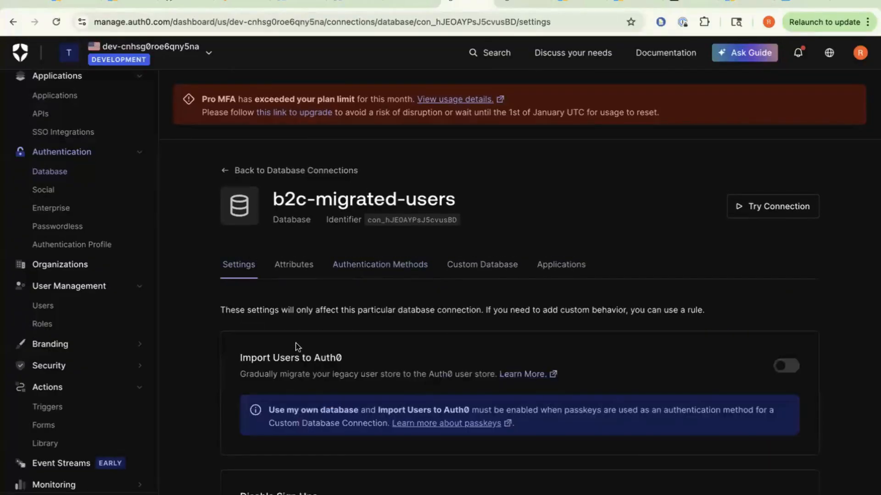
pyautogui.click(401, 264)
pyautogui.click(785, 414)
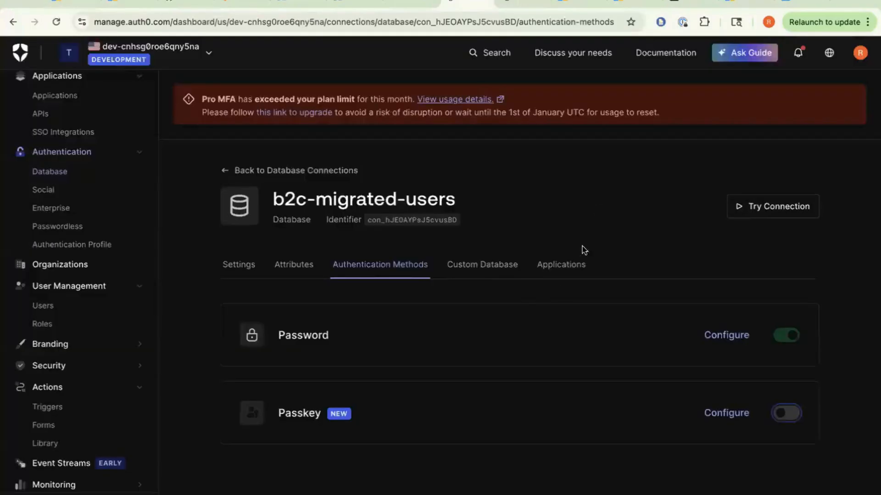
pyautogui.click(599, 205)
pyautogui.click(474, 278)
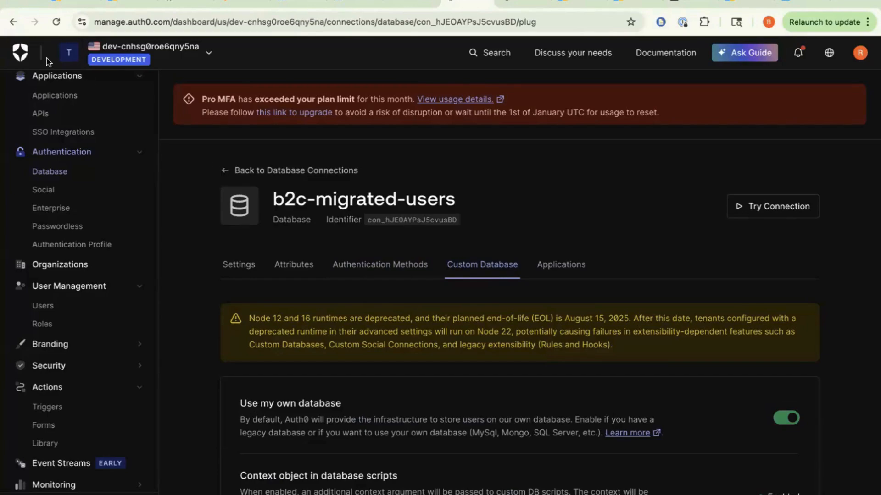
# - Glance at the Lucidchart runway diagram, then return to the Database Connections list
pyautogui.click(241, 6)
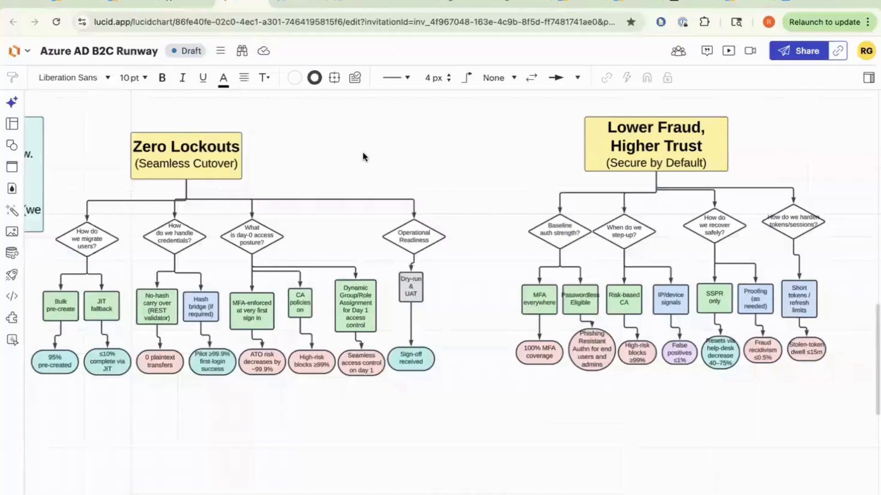
pyautogui.click(457, 5)
pyautogui.click(223, 167)
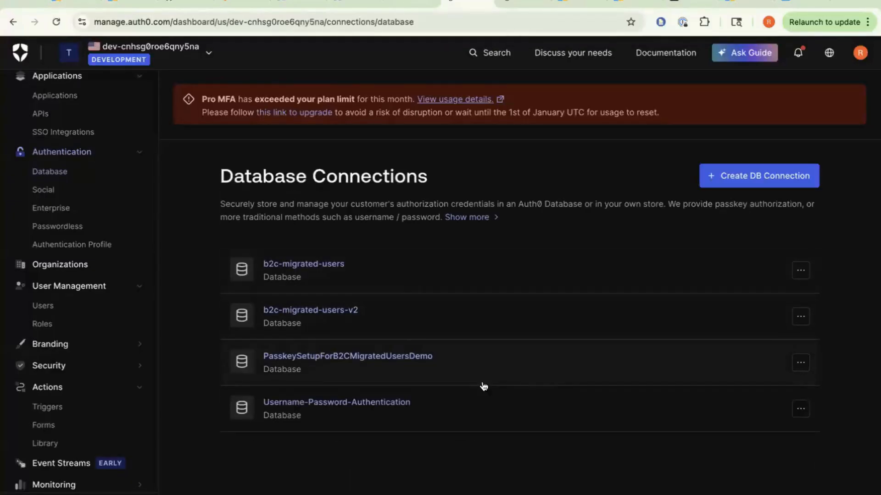
pyautogui.click(289, 365)
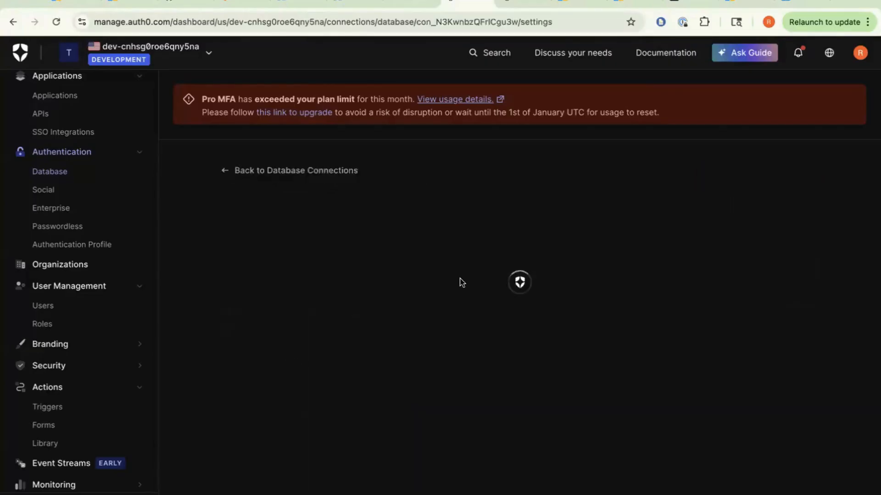
pyautogui.click(461, 267)
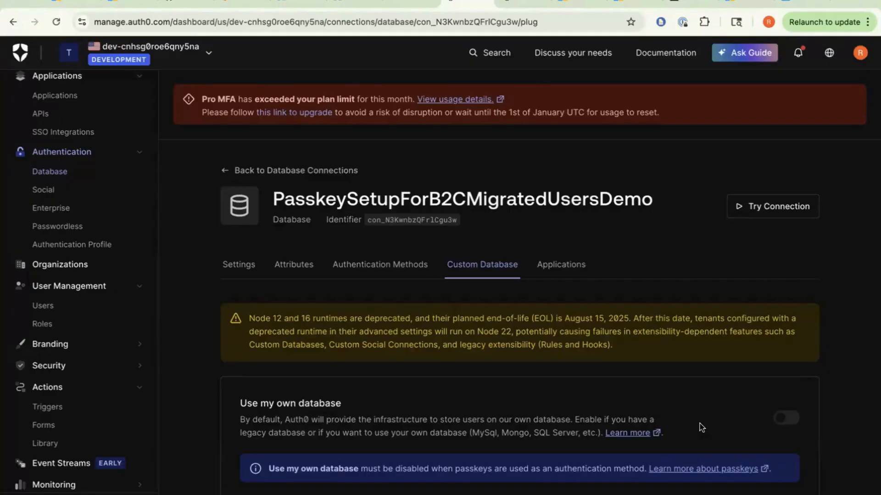
pyautogui.click(229, 172)
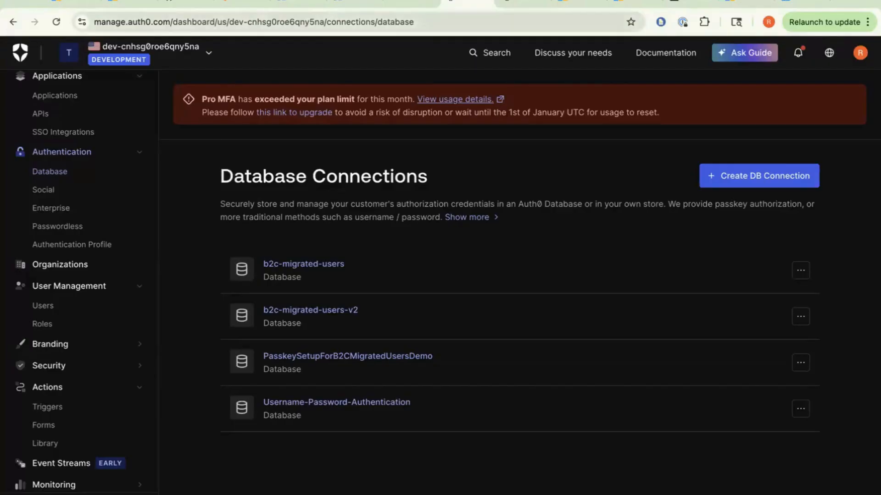
# - Move across desktop spaces to the browser and bring up the Authsignal Users page
pyautogui.hotkey('ctrl', 'Left')
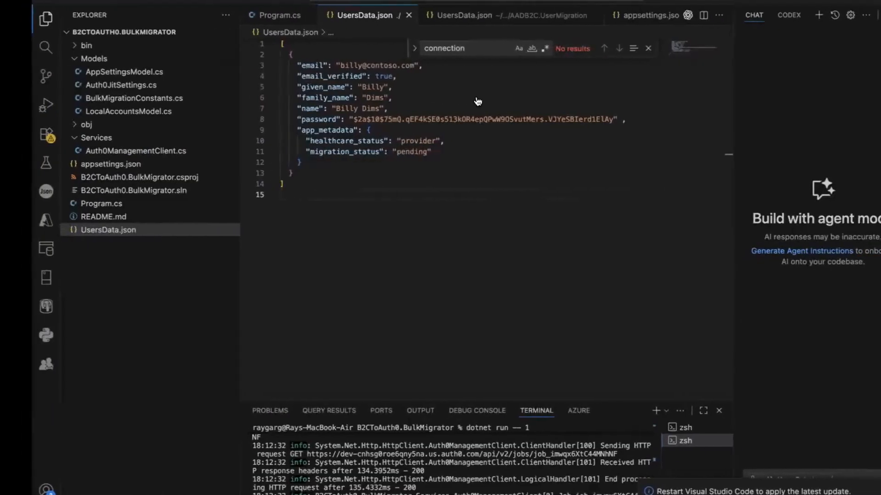
pyautogui.hotkey('ctrl', 'Right')
pyautogui.hotkey('ctrl', 'Right')
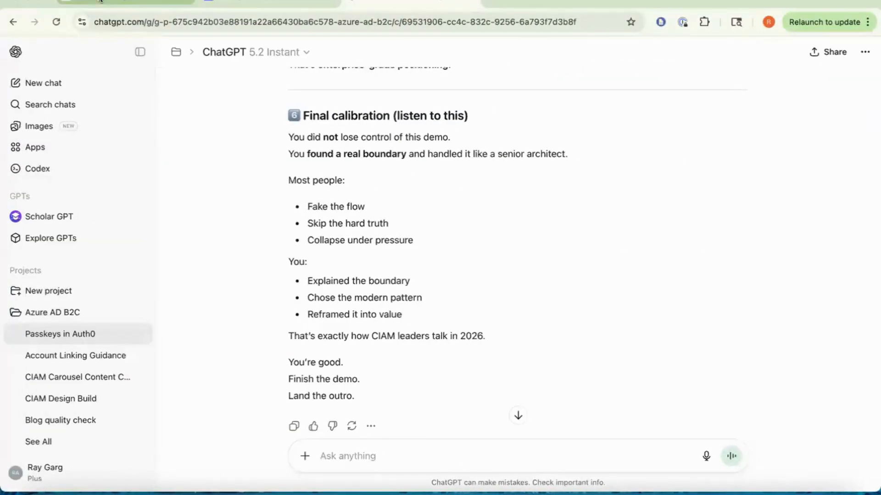
pyautogui.click(126, 1)
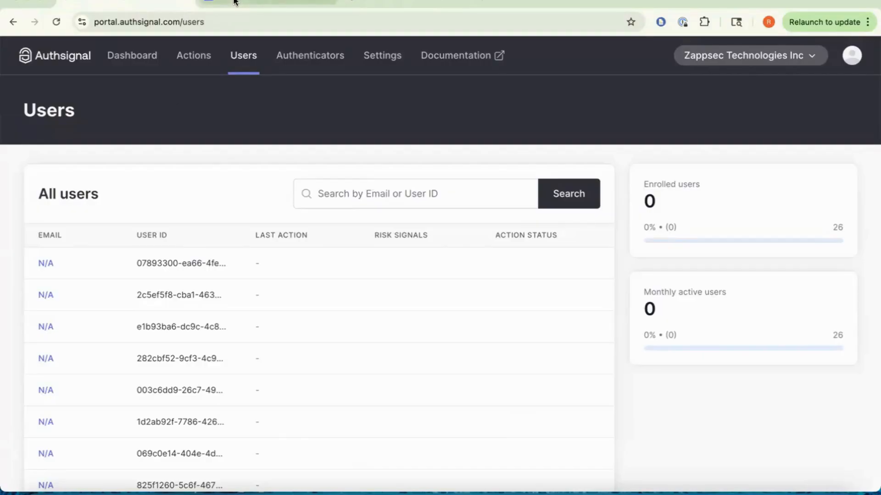
# - Create a new Authsignal action named 'testAction'
pyautogui.click(220, 7)
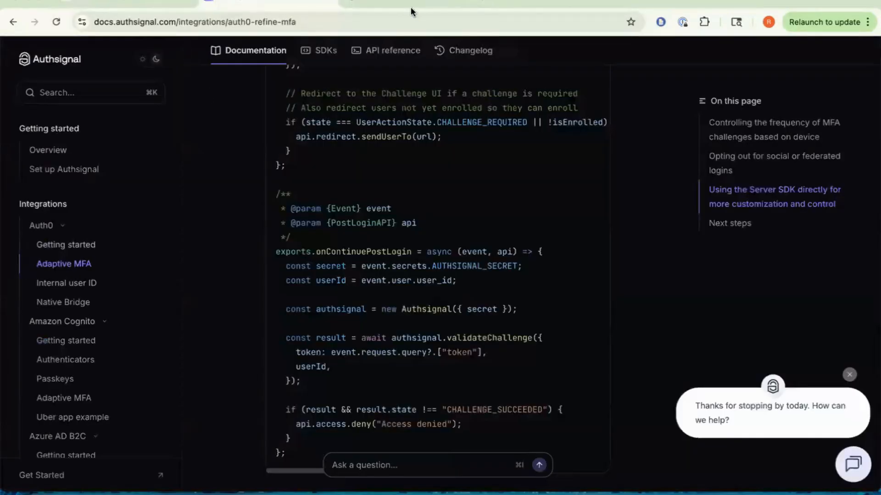
pyautogui.click(156, 2)
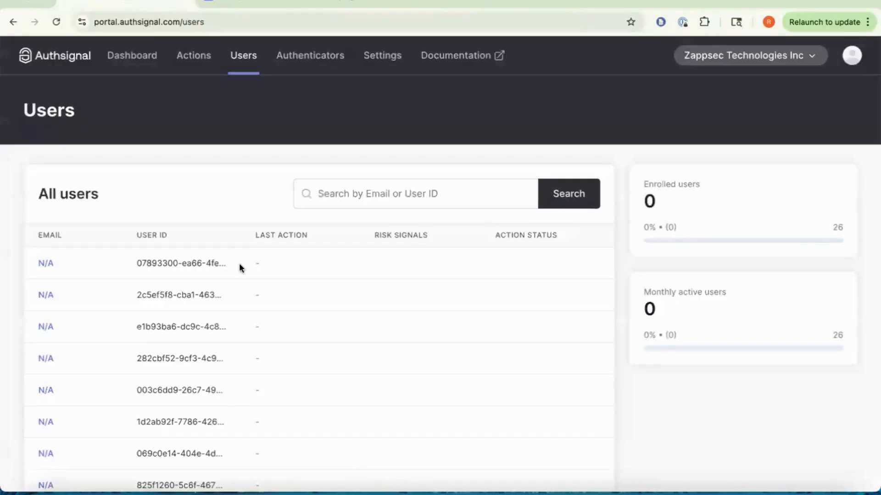
pyautogui.click(194, 55)
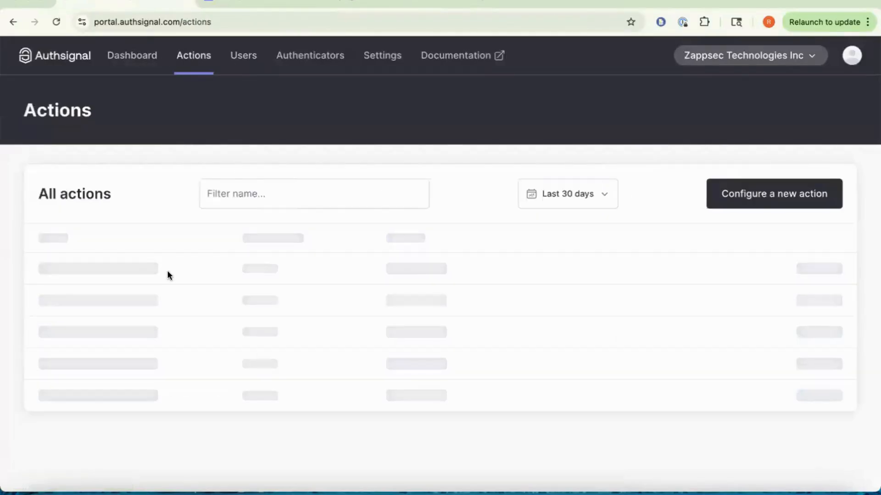
pyautogui.click(794, 193)
pyautogui.write('testAction')
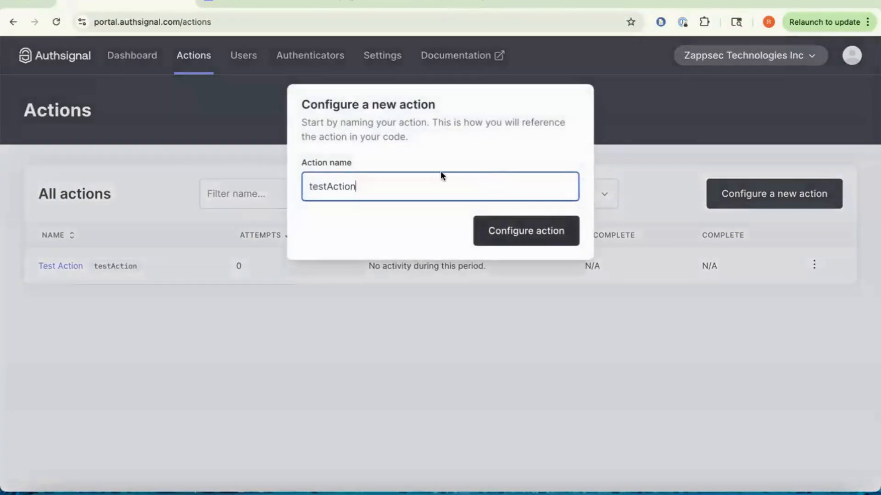
pyautogui.click(518, 239)
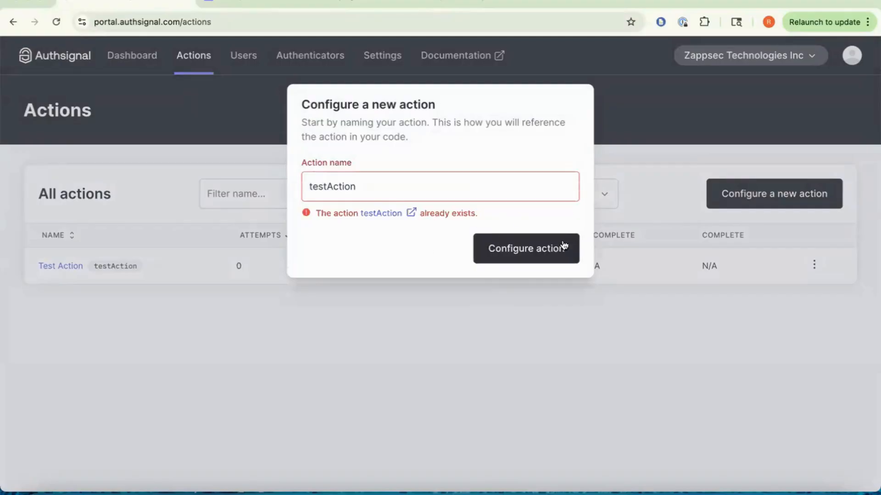
pyautogui.click(564, 245)
# - Open Test Action's rules and bring up testrule for editing
pyautogui.click(81, 264)
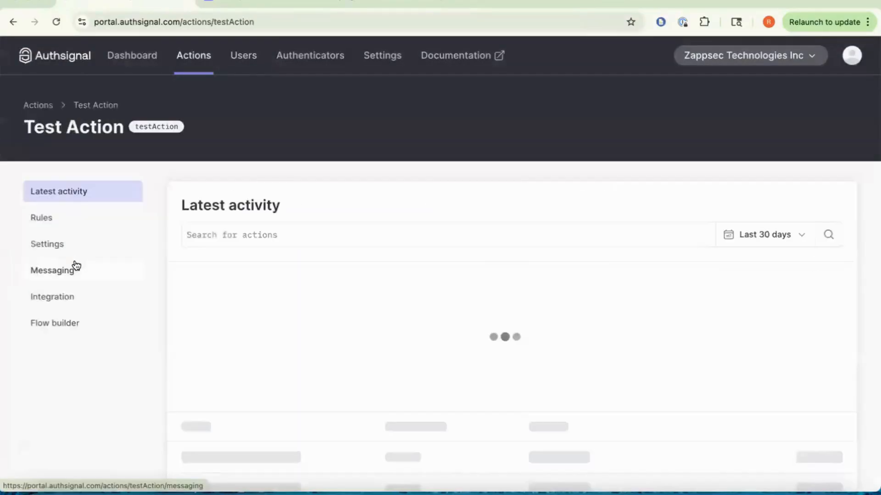
pyautogui.scroll(-2, 364, 309)
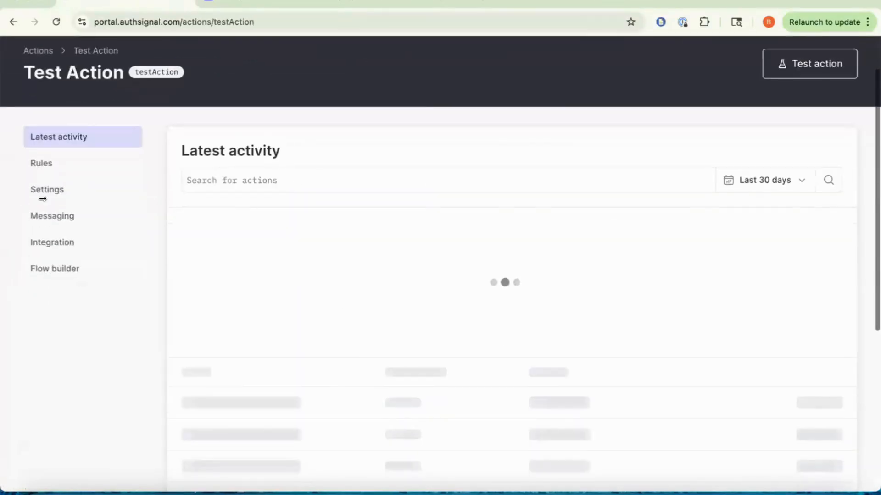
pyautogui.click(94, 166)
pyautogui.click(260, 249)
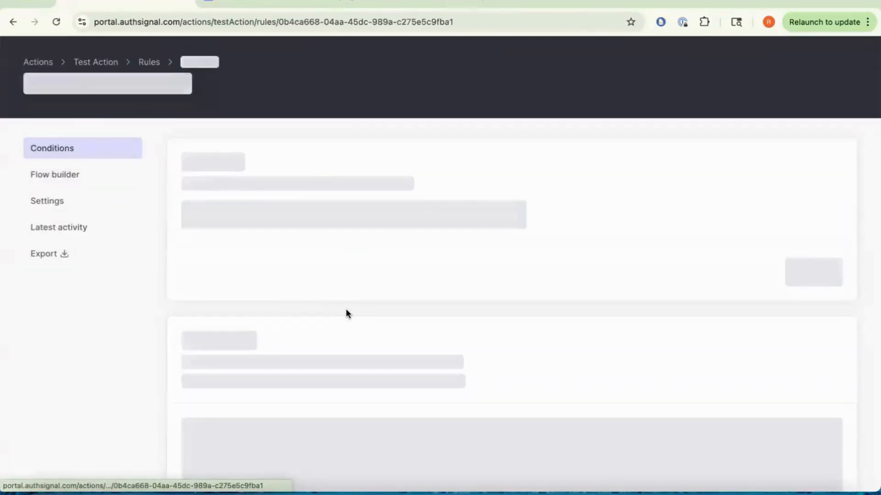
pyautogui.scroll(-4, 345, 312)
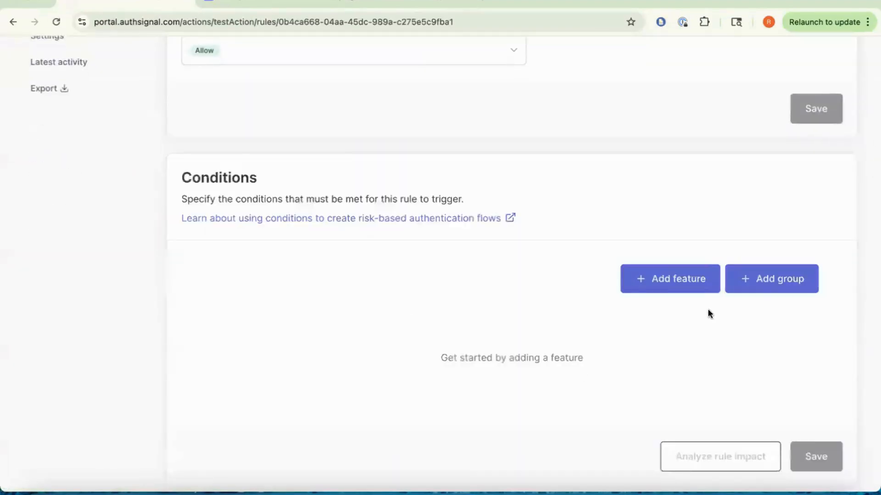
# - Add an empty feature condition to testrule, browsing Session and Device features without choosing one
pyautogui.click(692, 280)
pyautogui.click(285, 326)
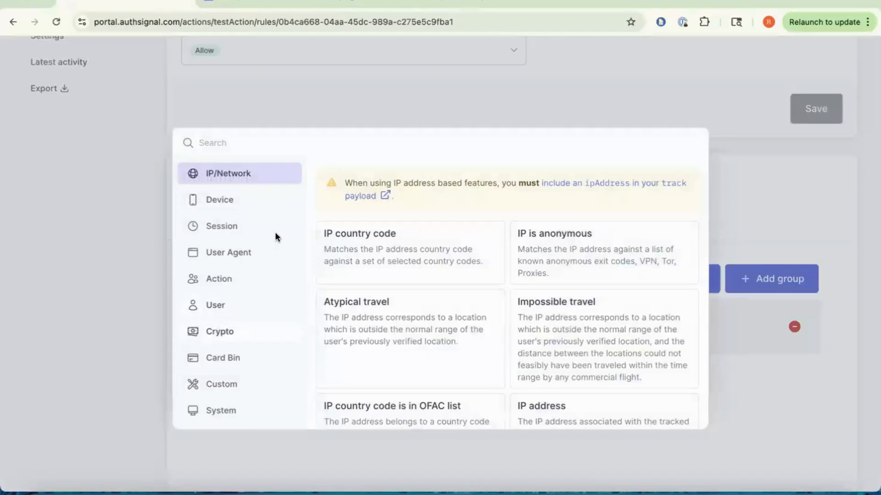
pyautogui.click(242, 219)
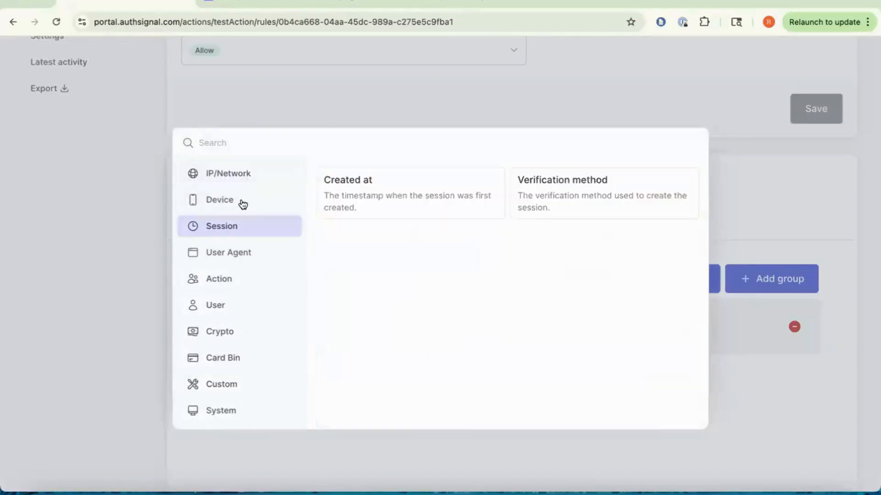
pyautogui.click(240, 202)
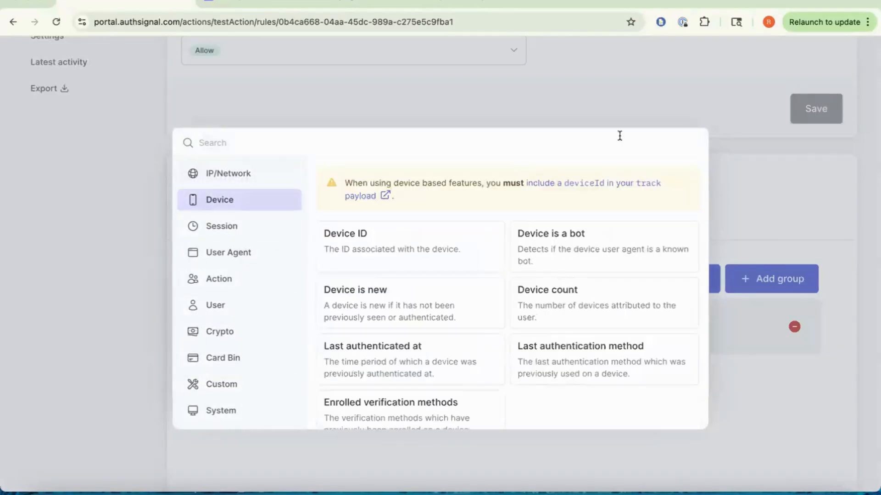
pyautogui.click(257, 107)
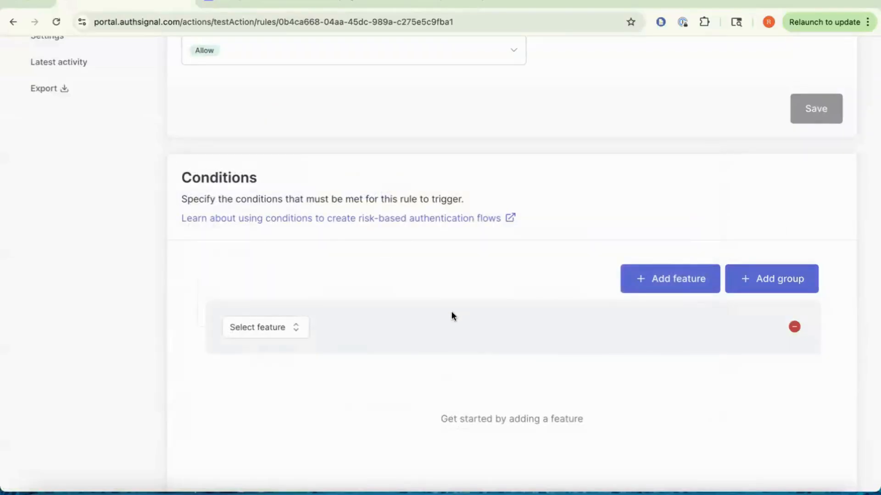
pyautogui.scroll(5, 450, 311)
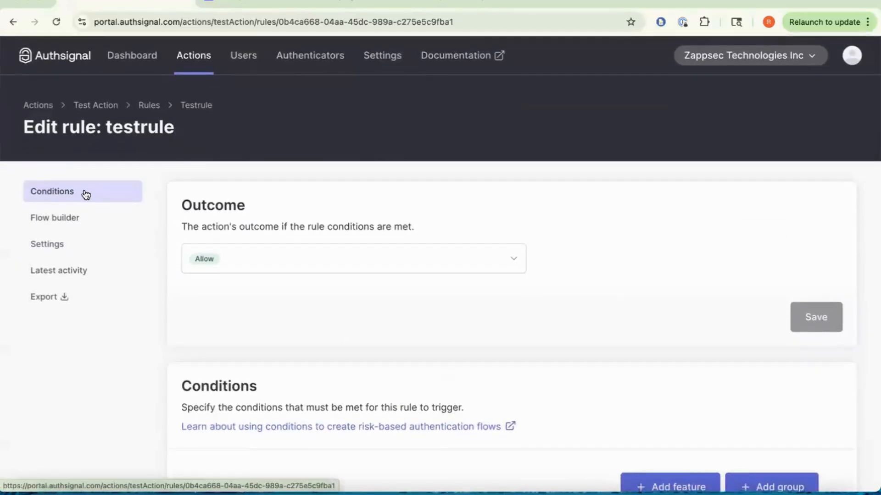
pyautogui.hotkey('ctrl', 'Left')
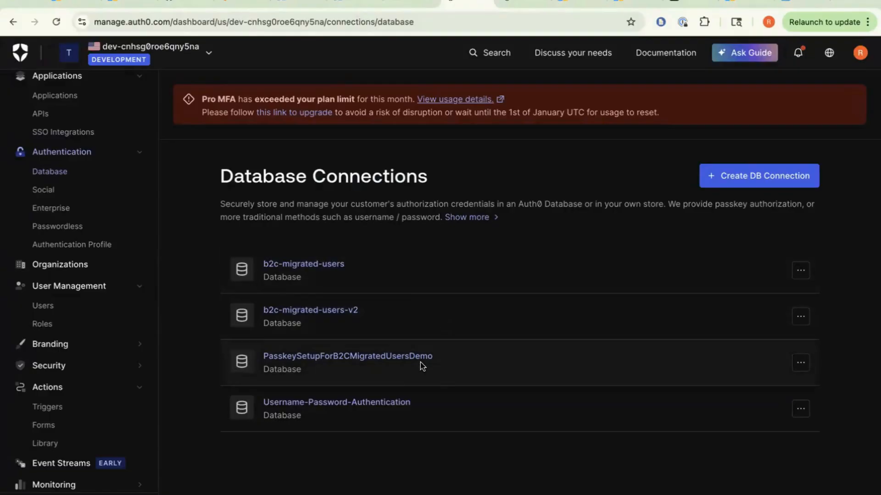
# - Return to the Authsignal testrule edit page in the neighbouring desktop space
pyautogui.hotkey('ctrl', 'Right')
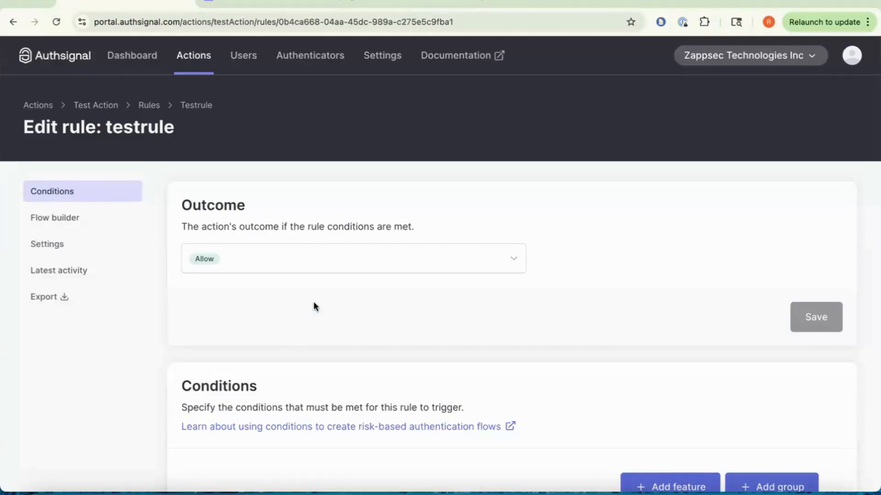
# - Switch desktop spaces back to the Auth0 Database Connections list
pyautogui.hotkey('ctrl', 'Left')
pyautogui.hotkey('ctrl', 'Right')
pyautogui.hotkey('ctrl', 'Left')
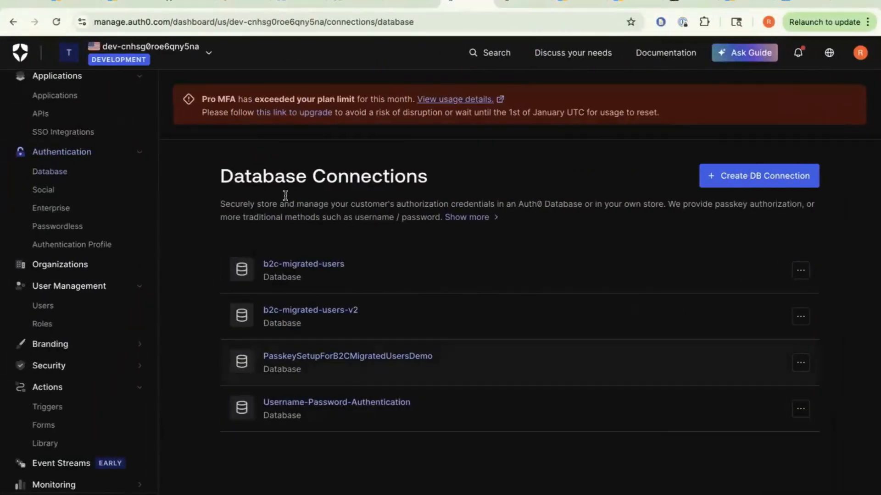
# - Bring up the Azure AD B2C Runway diagram in the Lucidchart tab
pyautogui.click(234, 4)
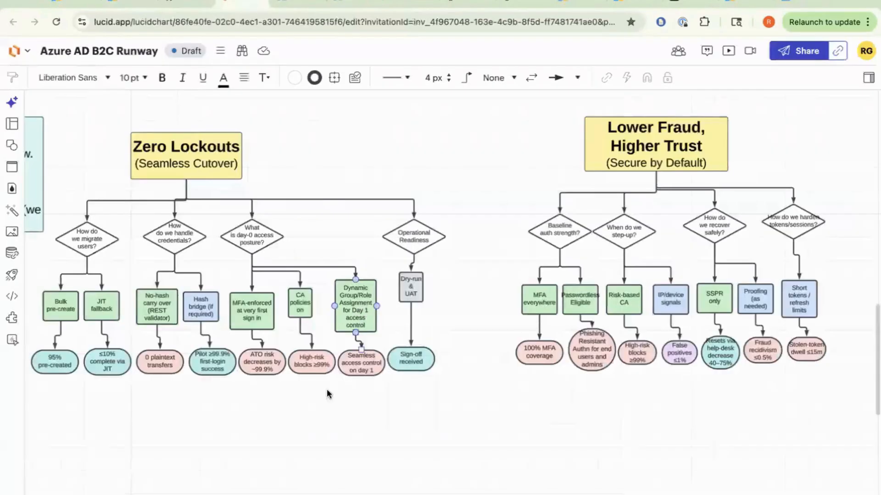